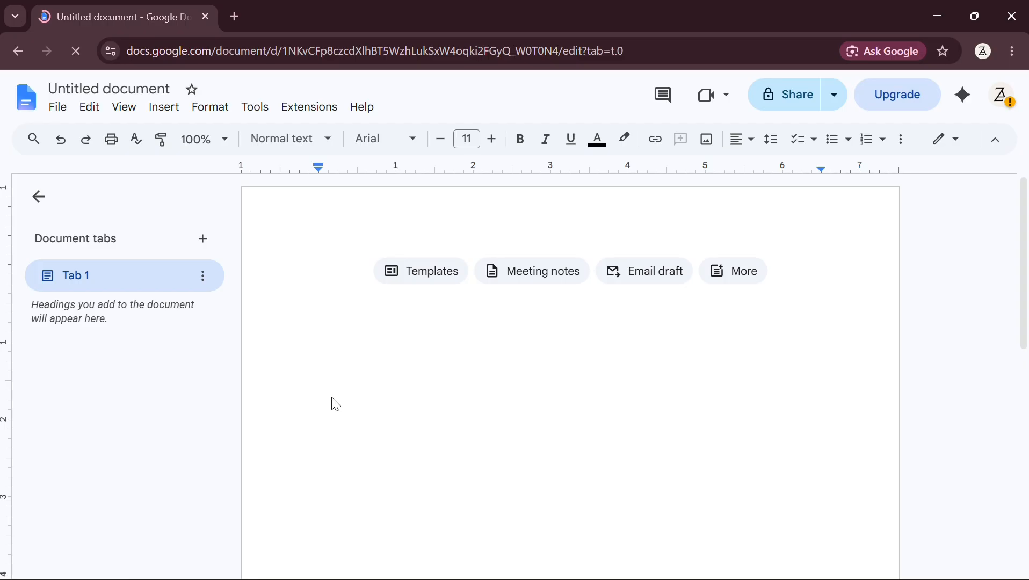
# - Enter the title "Fillable Form" on the first line of the blank document
pyautogui.write('Filli')
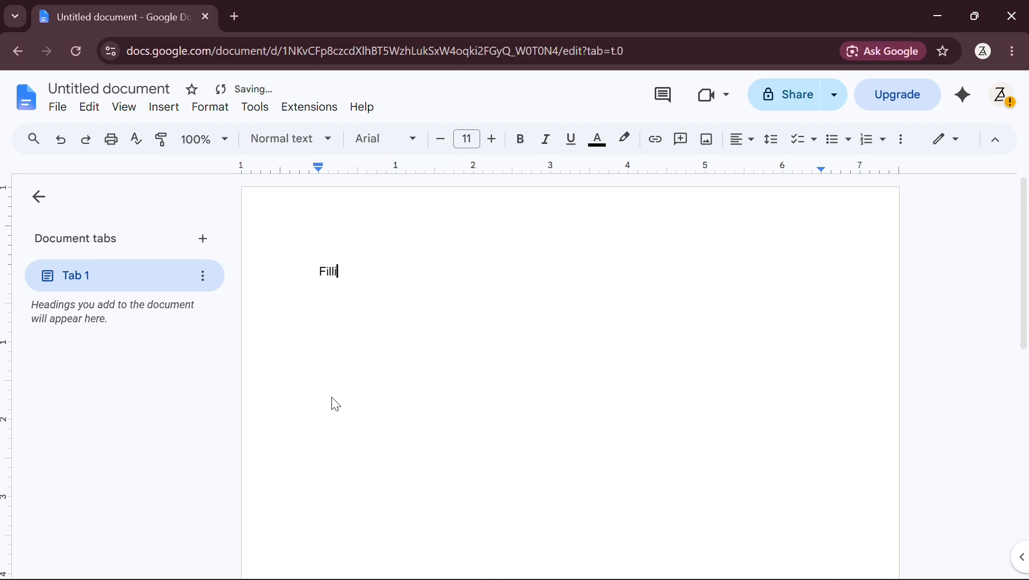
pyautogui.press('BackSpace')
pyautogui.write('able Form')
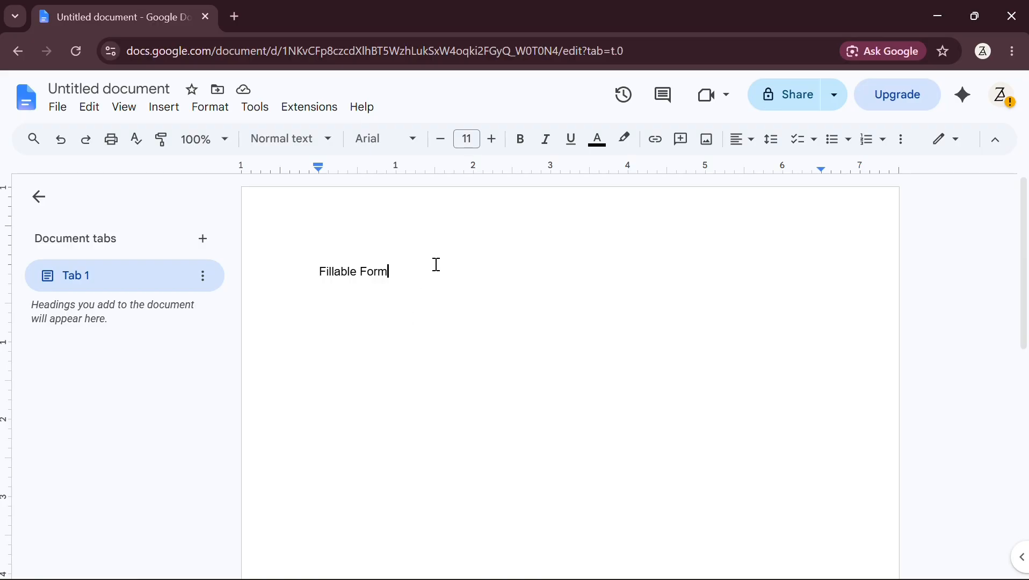
# - Format the "Fillable Form" title as bold, centered text at size 17
pyautogui.moveTo(424, 277); pyautogui.dragTo(323, 263)
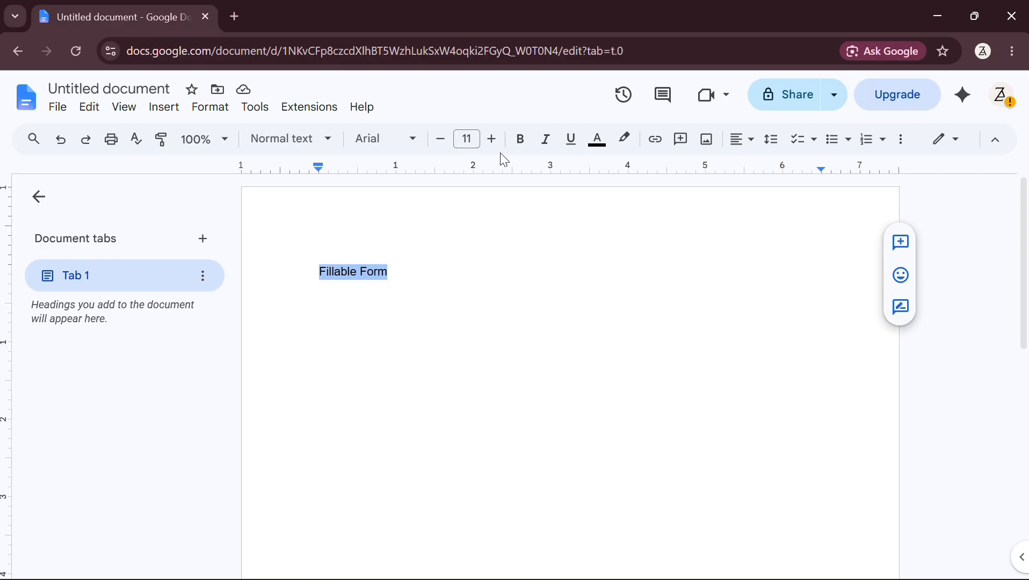
pyautogui.click(492, 140)
pyautogui.click(492, 141)
pyautogui.click(492, 141)
pyautogui.click(492, 141)
pyautogui.click(492, 141)
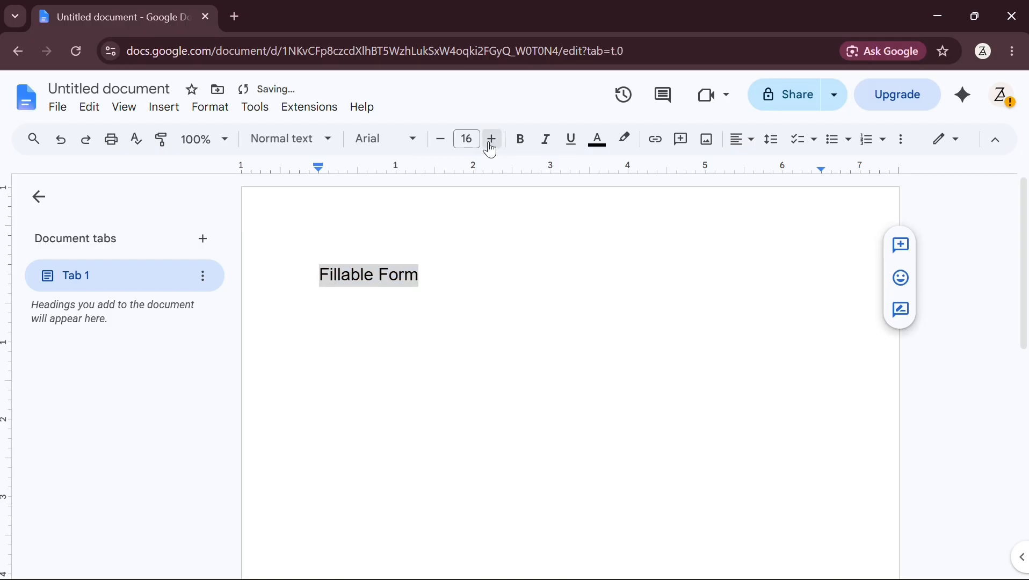
pyautogui.click(492, 140)
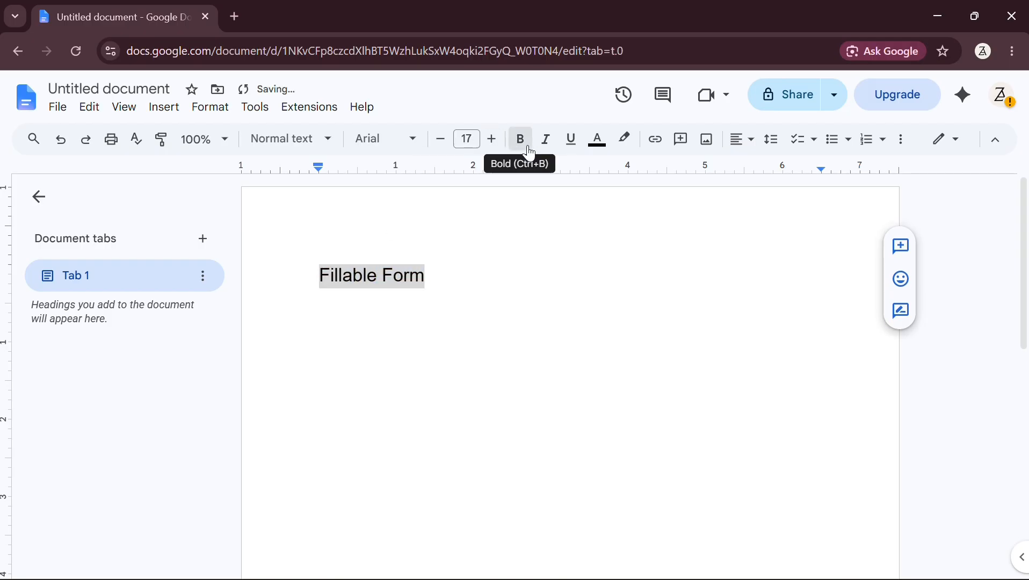
pyautogui.click(524, 146)
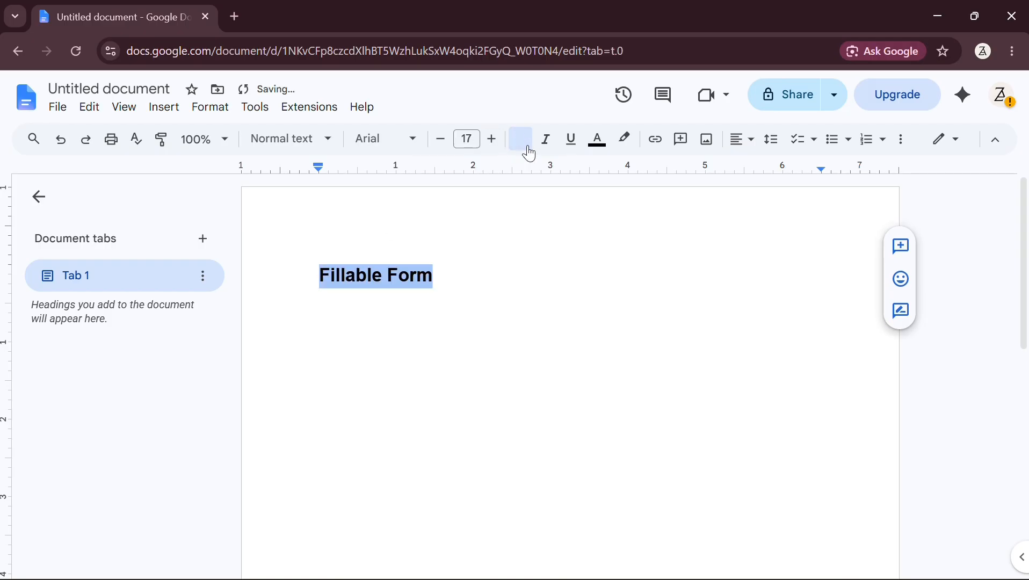
pyautogui.click(746, 141)
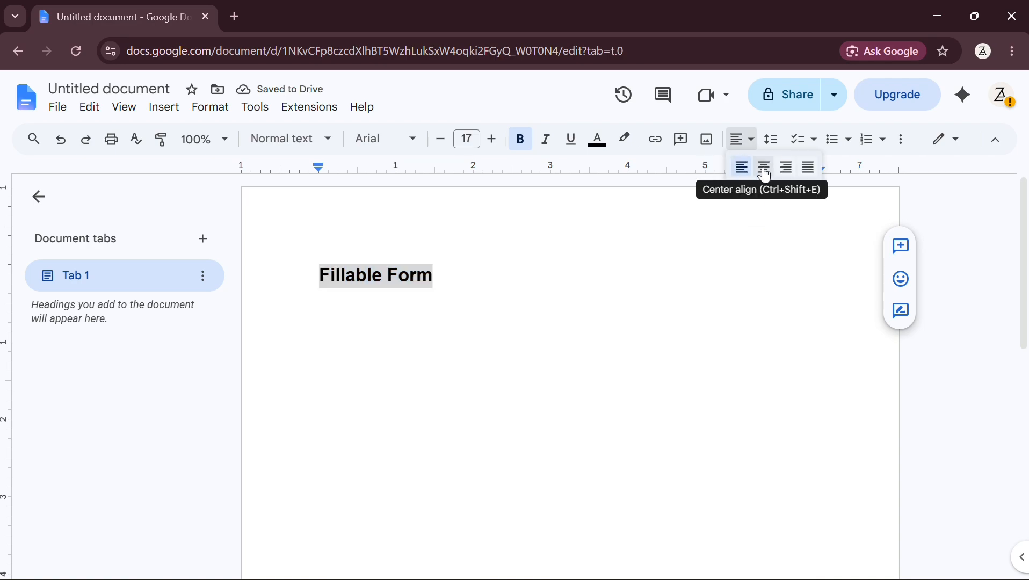
pyautogui.click(766, 168)
# - Add a left-aligned "Name:" label on a new line below the title
pyautogui.click(650, 286)
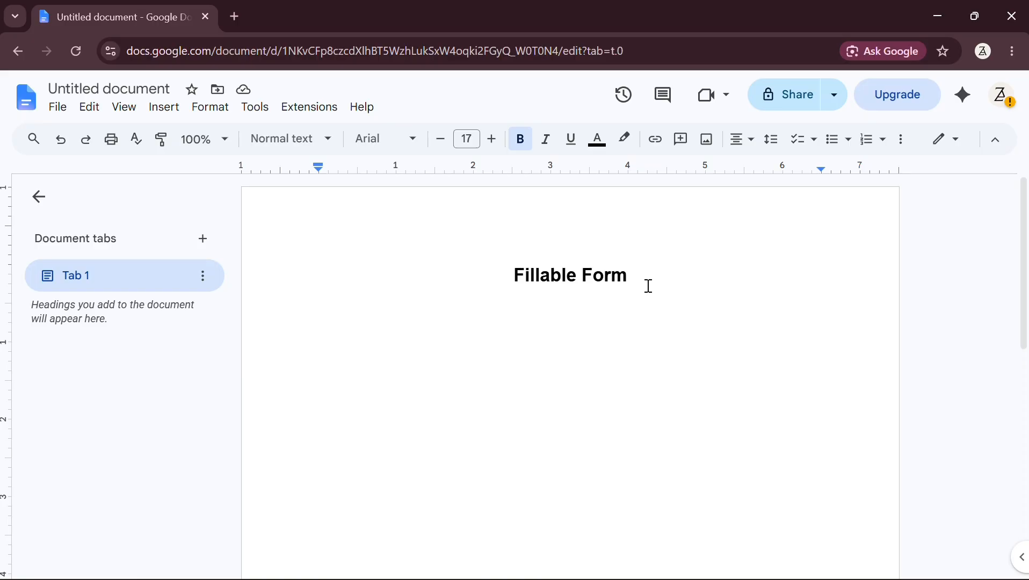
pyautogui.press('Return')
pyautogui.hotkey('ctrl', 'shift', 'l')
pyautogui.write('nam')
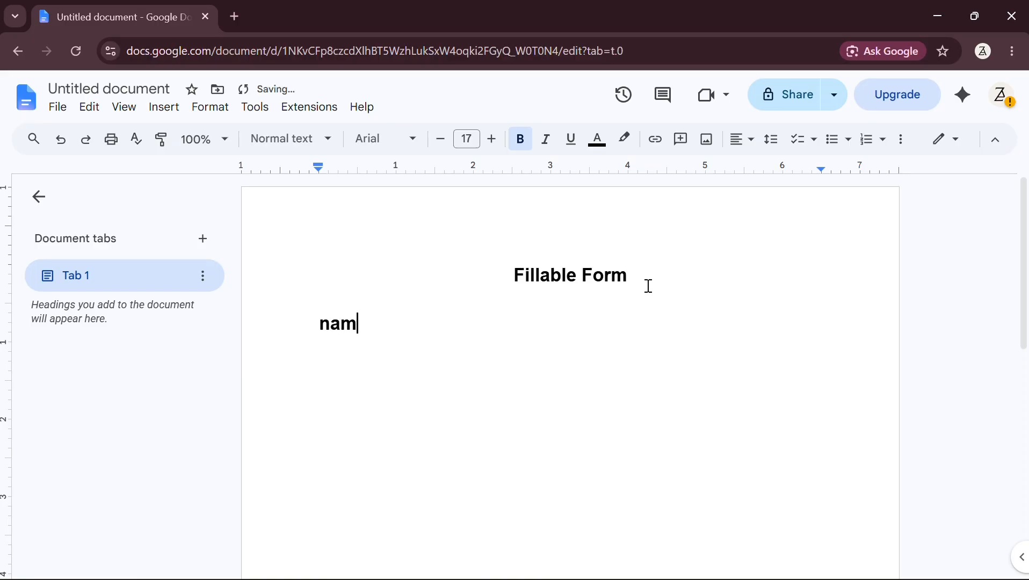
pyautogui.press('BackSpace')
pyautogui.press('BackSpace')
pyautogui.press('BackSpace')
pyautogui.write('Name')
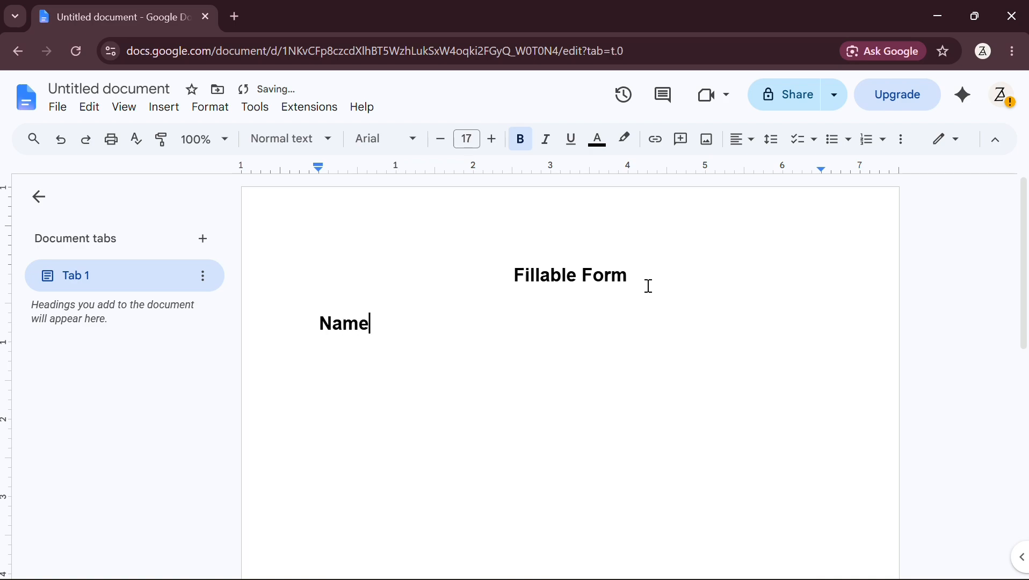
pyautogui.write(':')
# - Insert a horizontal line beneath the "Name:" label as the answer line
pyautogui.press('Return')
pyautogui.click(155, 110)
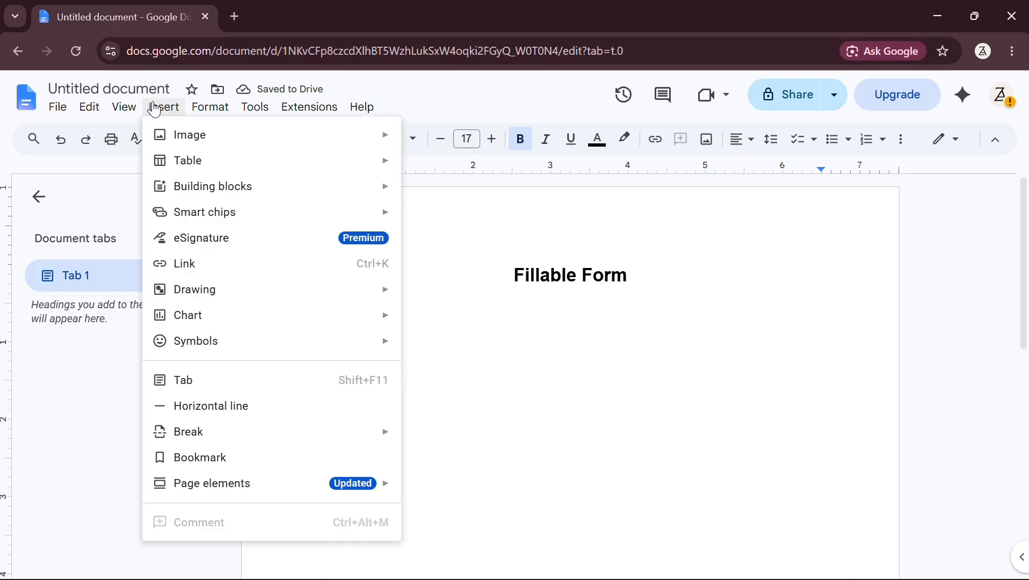
pyautogui.click(204, 416)
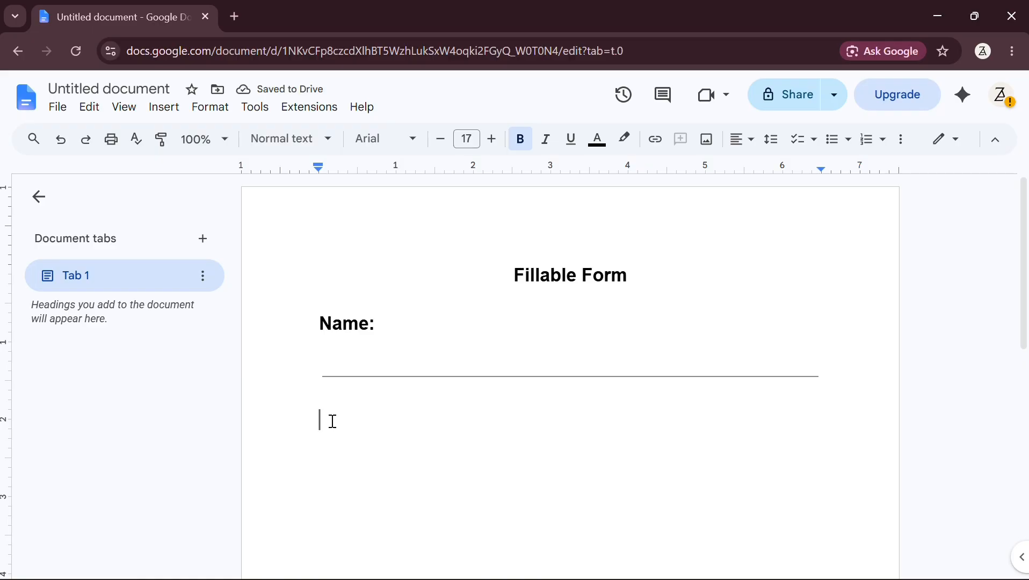
# - Reduce the "Name:" label and the empty line under it to font size 14
pyautogui.moveTo(319, 324); pyautogui.dragTo(390, 360)
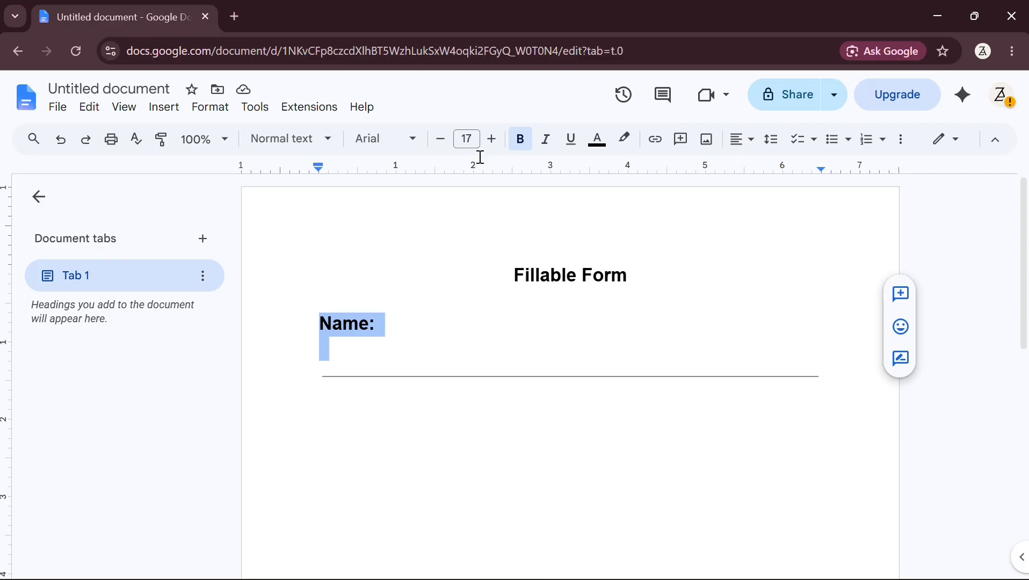
pyautogui.click(441, 139)
pyautogui.click(441, 139)
pyautogui.click(441, 139)
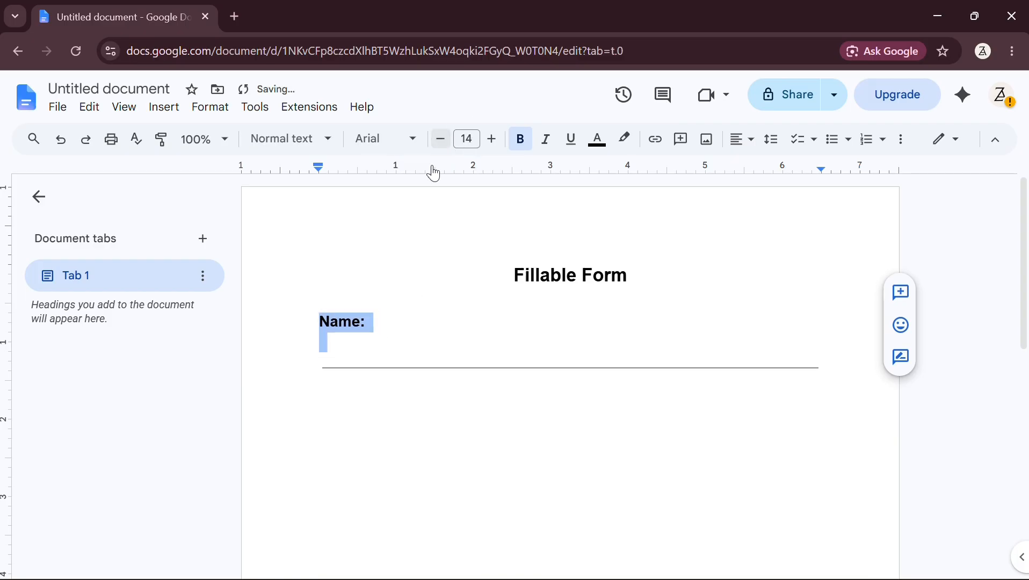
# - Add the text "Question: What is your favorite color?" below the horizontal line
pyautogui.click(374, 392)
pyautogui.press('Return')
pyautogui.write('Questi')
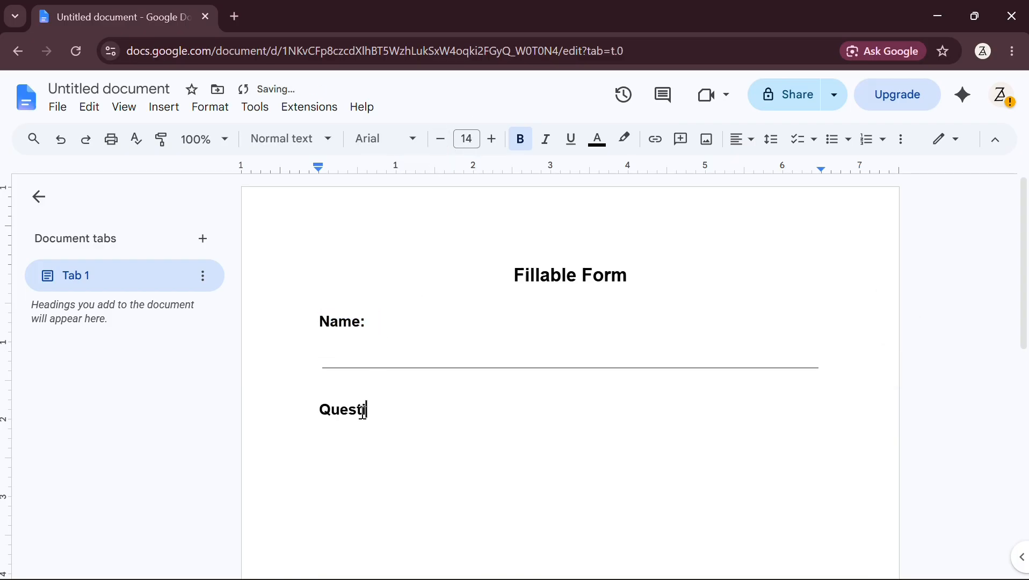
pyautogui.write('on: What is')
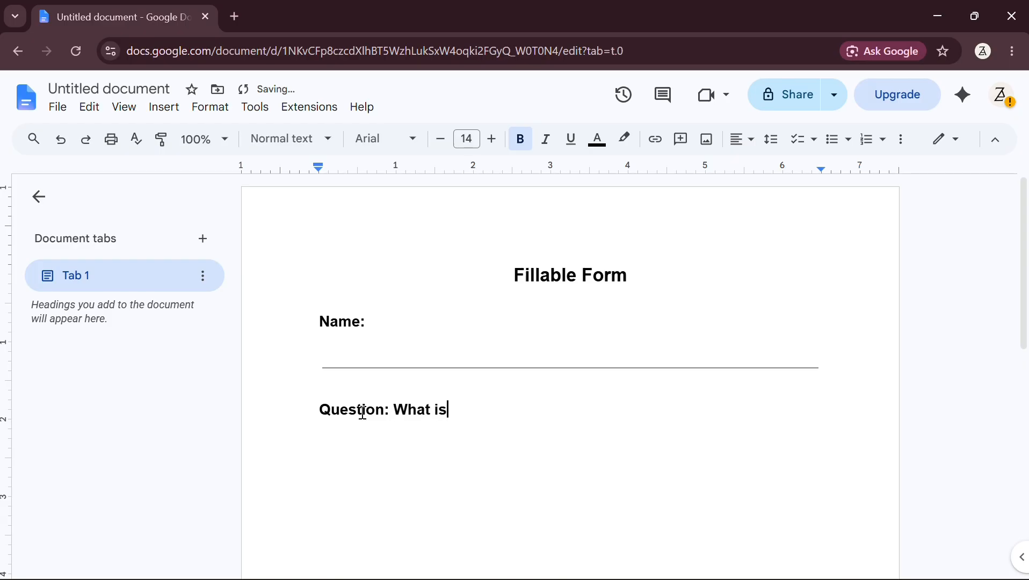
pyautogui.write(' your favorite color?')
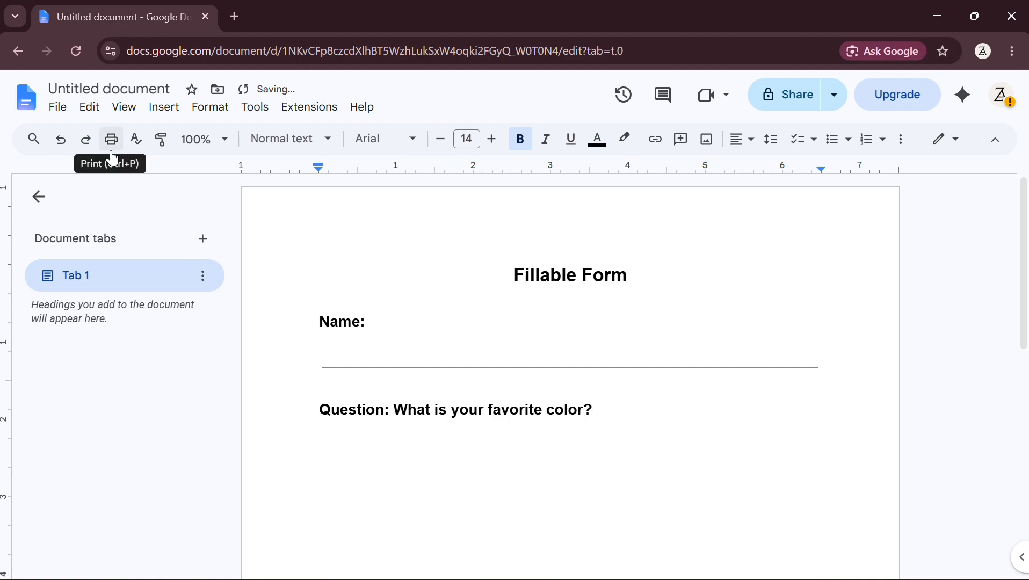
# - Create a new dropdown smart chip after the favorite color question and name its template "Options"
pyautogui.click(165, 115)
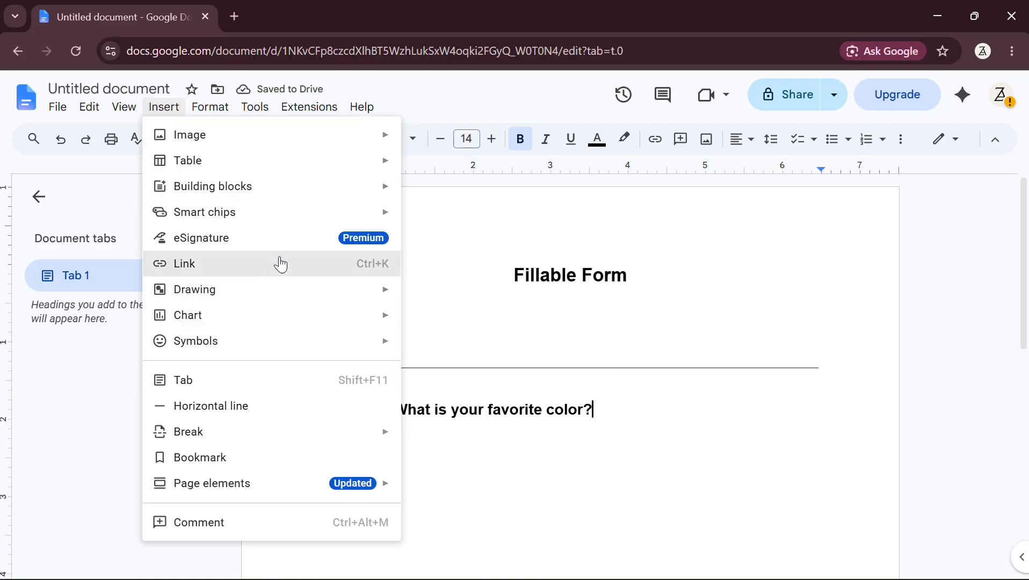
pyautogui.moveTo(301, 221)
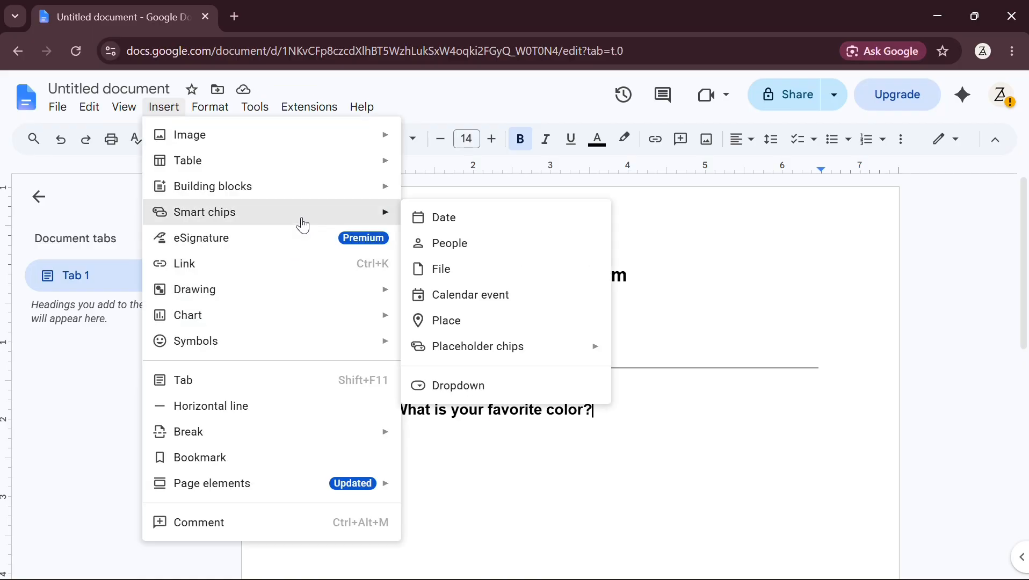
pyautogui.click(471, 384)
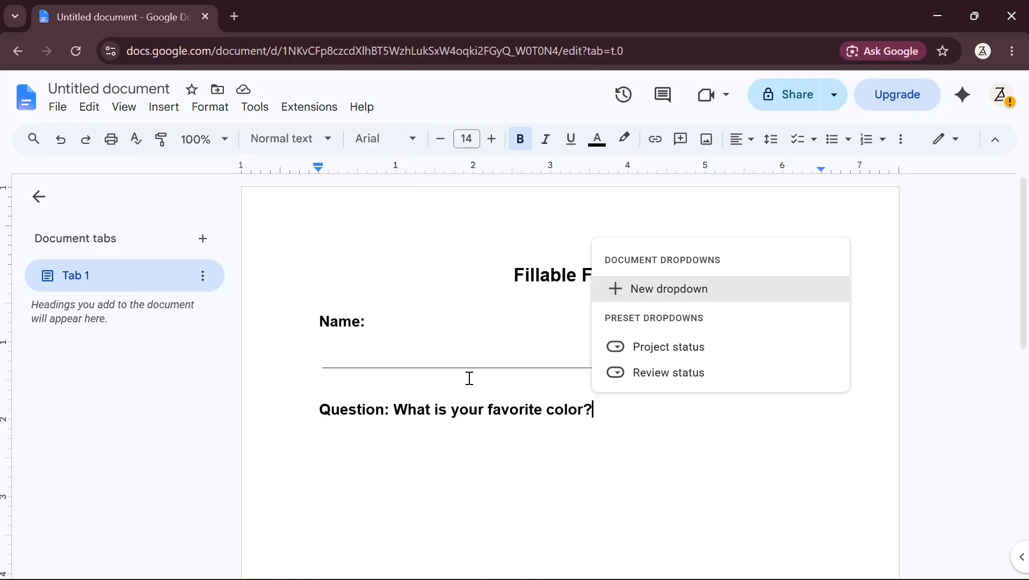
pyautogui.click(639, 290)
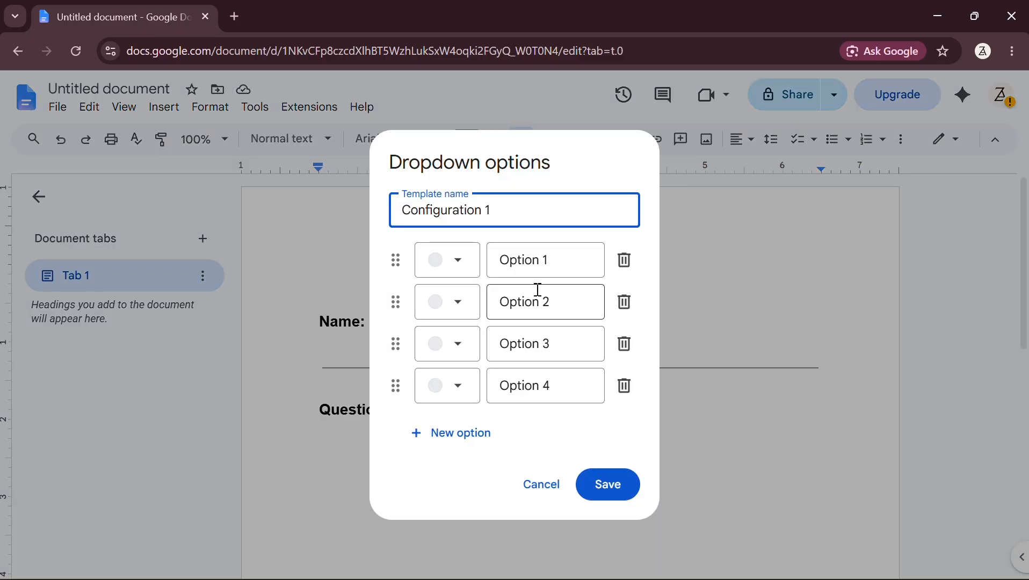
pyautogui.hotkey('ctrl', 'a')
pyautogui.write('Options')
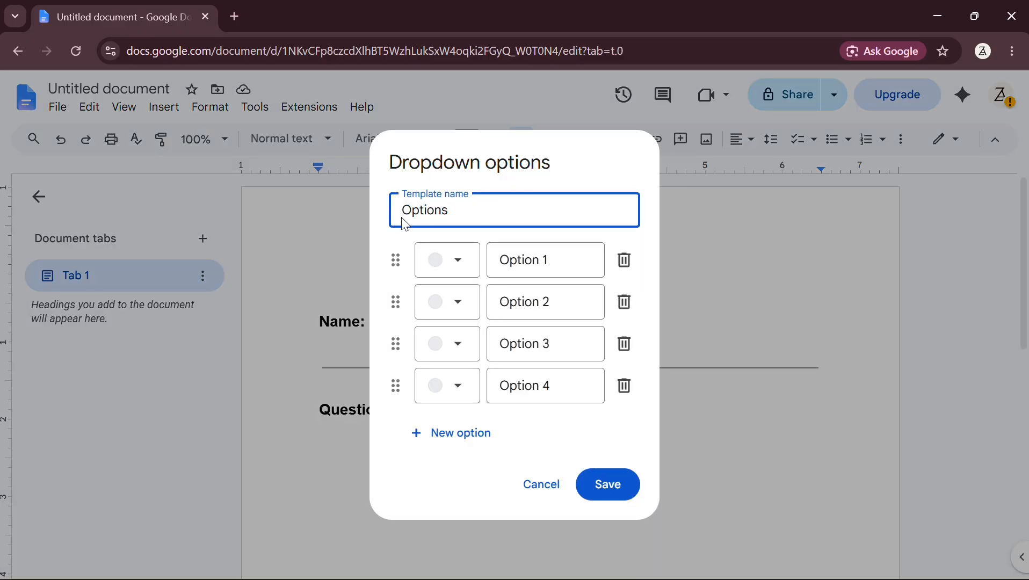
# - Set the first two dropdown options to "Please Select" and "Red"
pyautogui.click(549, 261)
pyautogui.hotkey('ctrl', 'a')
pyautogui.write('P')
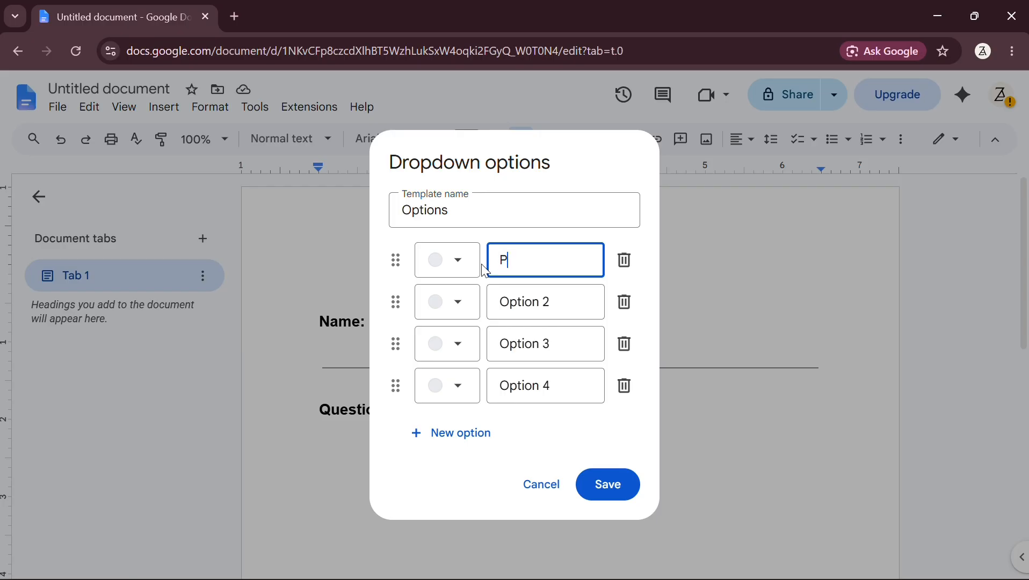
pyautogui.write('lease Select')
pyautogui.click(551, 304)
pyautogui.write('Red')
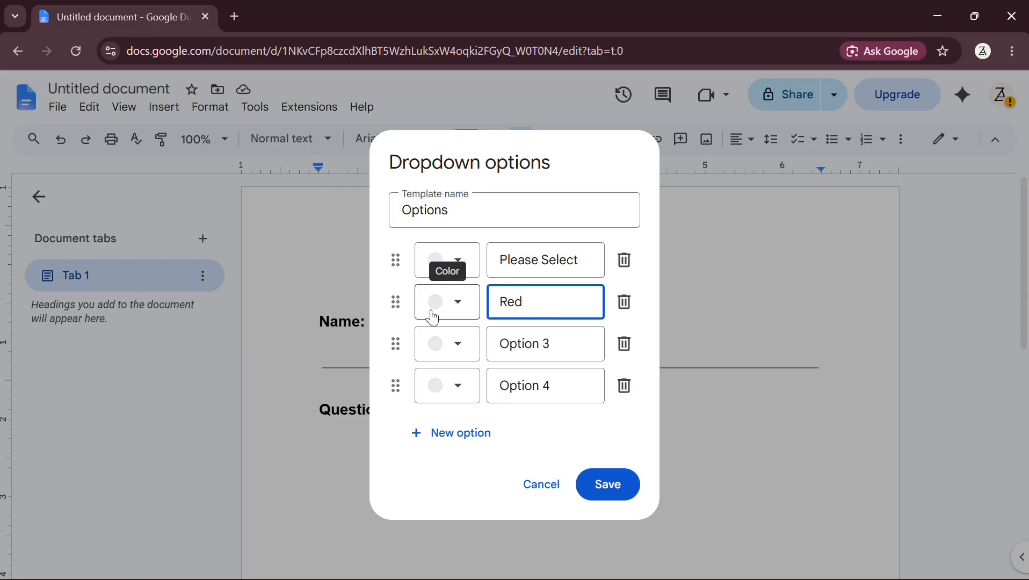
# - Set the third and fourth dropdown options to "Blue" and "Green" and save the dropdown
pyautogui.click(570, 344)
pyautogui.write('Blue')
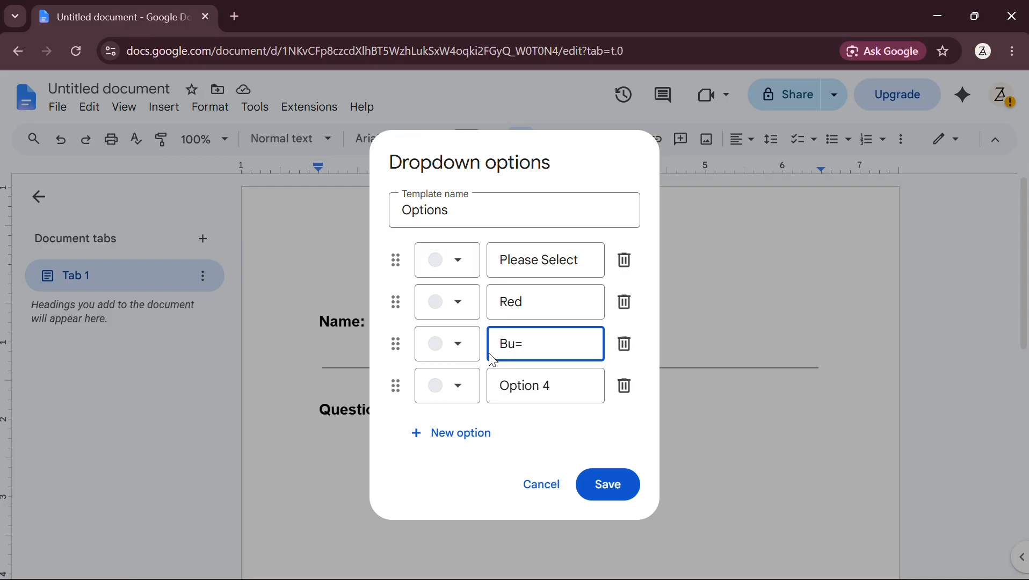
pyautogui.press('BackSpace')
pyautogui.press('BackSpace')
pyautogui.write('lue')
pyautogui.click(558, 383)
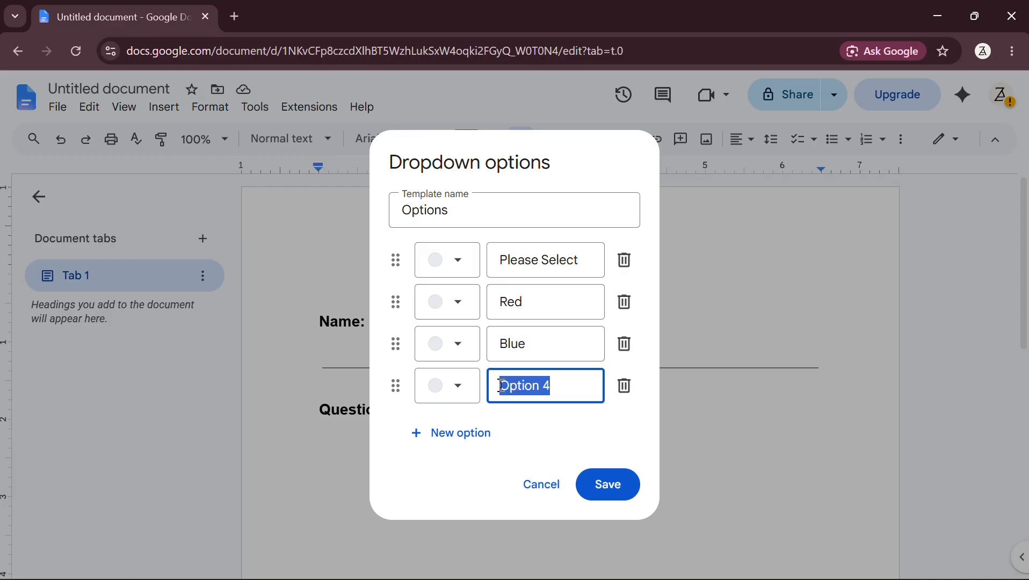
pyautogui.write('Green')
pyautogui.click(602, 482)
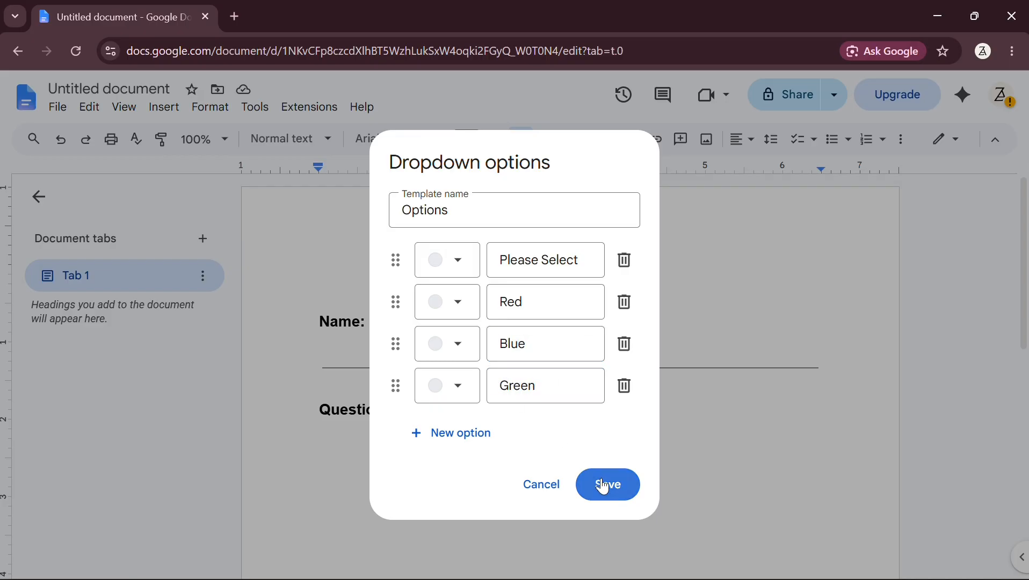
# - Move the dropdown onto its own line under the favorite color question and start a new paragraph below it
pyautogui.click(593, 419)
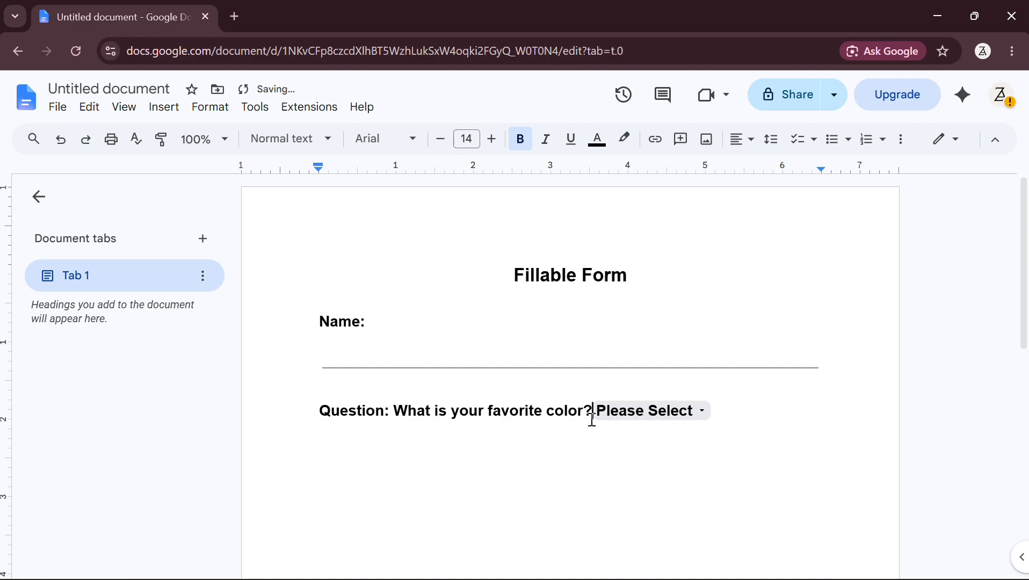
pyautogui.press('Return')
pyautogui.click(570, 440)
pyautogui.press('Return')
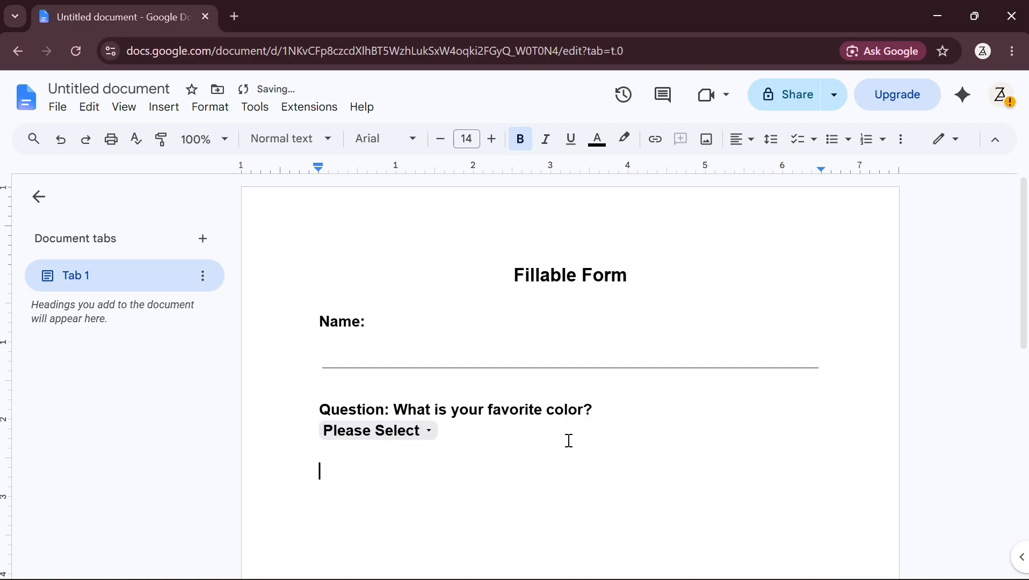
# - Add the text "Question: Which activities do you enjoy?" below the dropdown
pyautogui.write('Question')
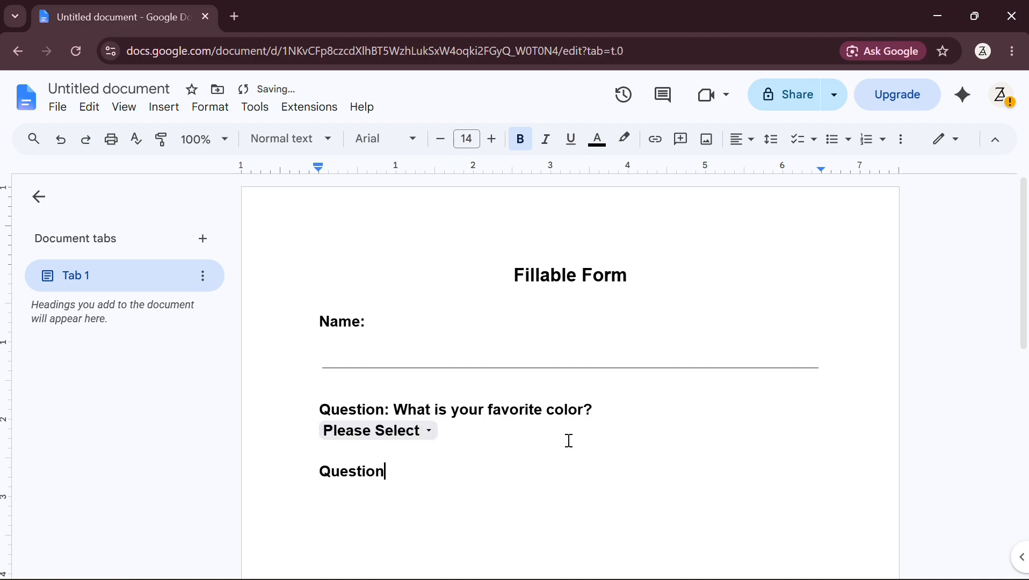
pyautogui.write(': Which activi')
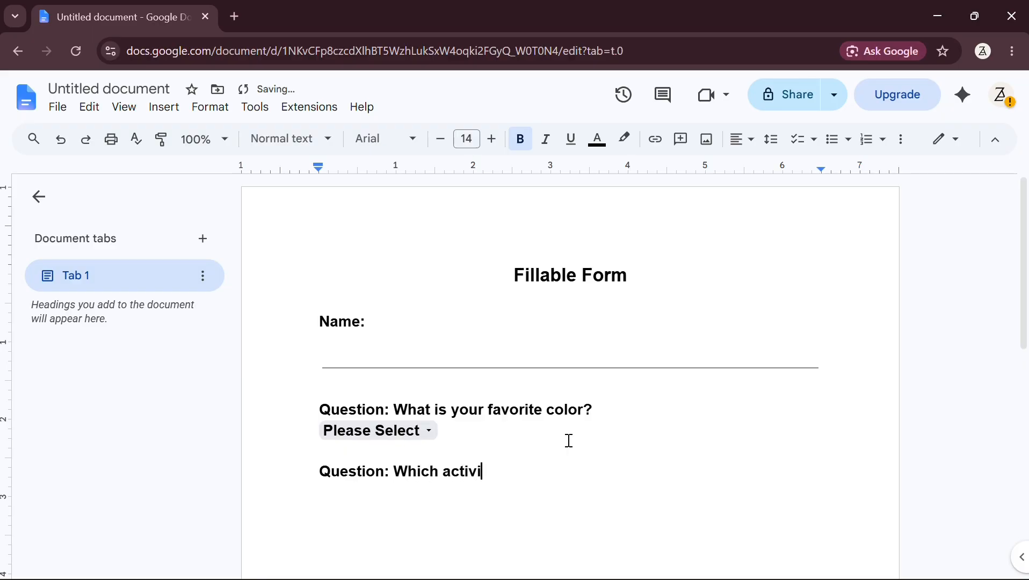
pyautogui.write('ties do you enj')
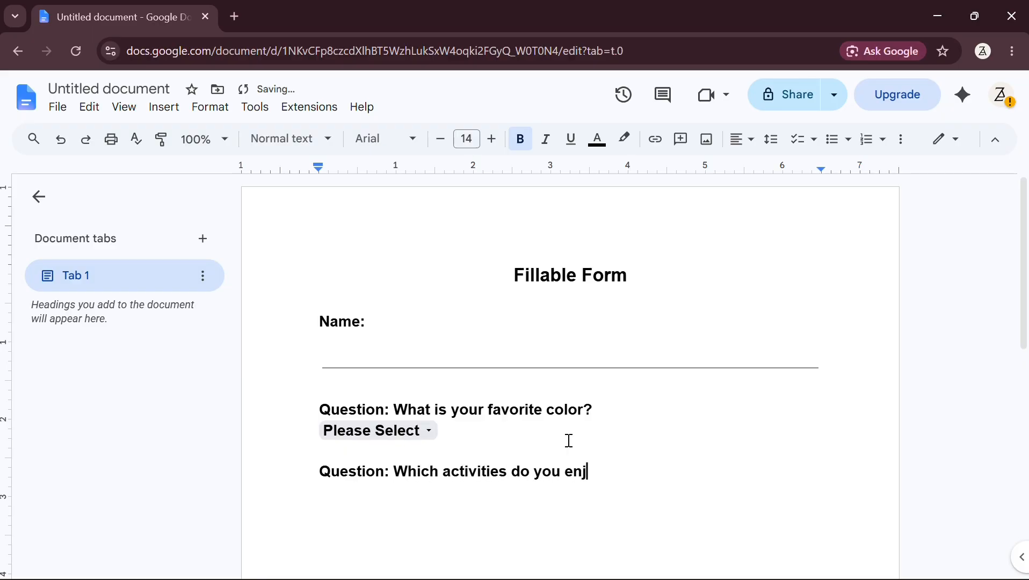
pyautogui.write('oy?')
# - List the answers "Reading", "Hiking" and "Cooking" on separate lines under the activities question
pyautogui.press('Return')
pyautogui.write('Reading')
pyautogui.press('Return')
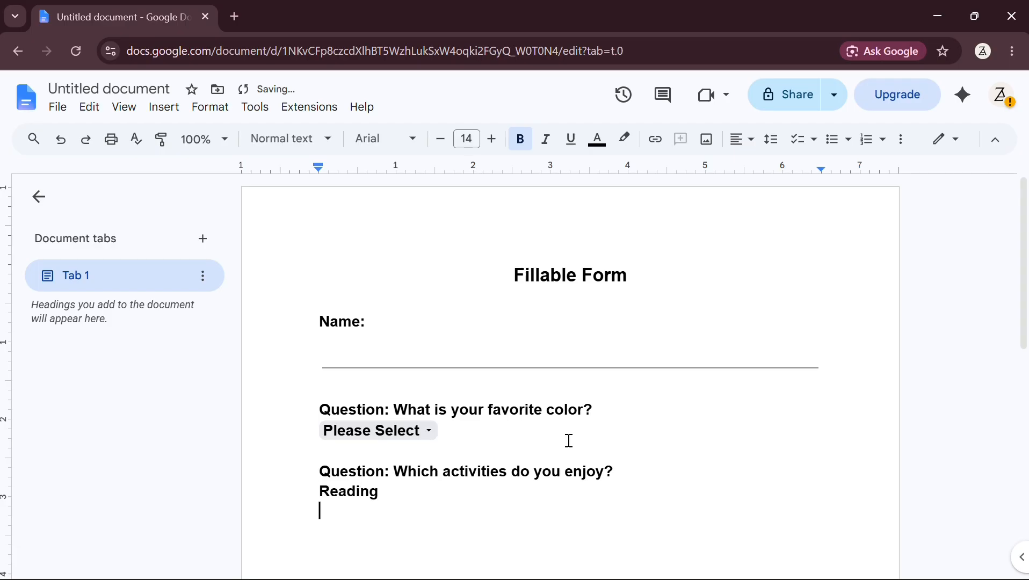
pyautogui.write('Hiking')
pyautogui.press('Return')
pyautogui.write('Cook')
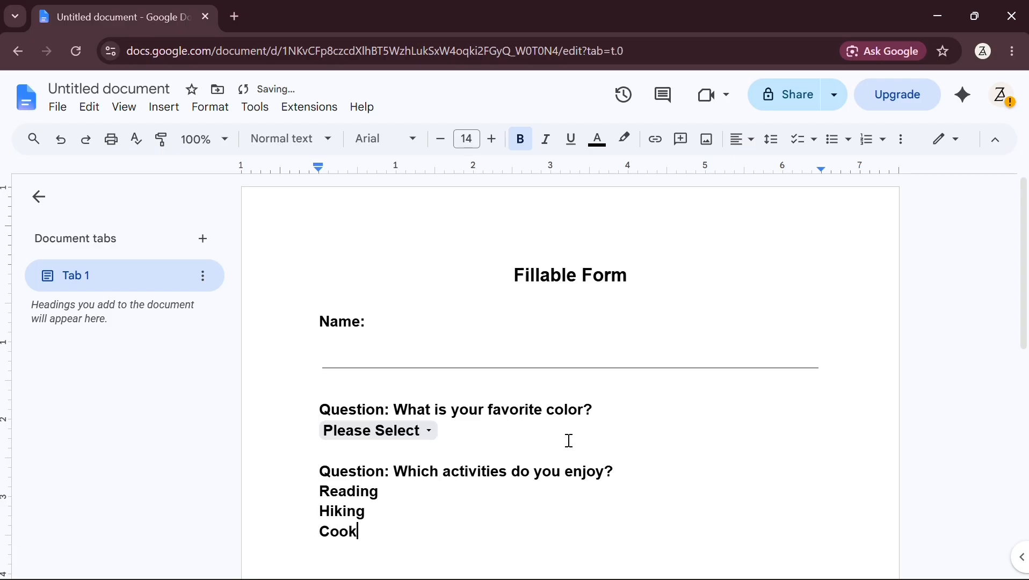
pyautogui.write('ing')
# - Turn the Reading, Hiking and Cooking answers into a checkbox list that does not strike through ticked items
pyautogui.keyDown('shift'); pyautogui.click(305, 496); pyautogui.keyUp('shift')
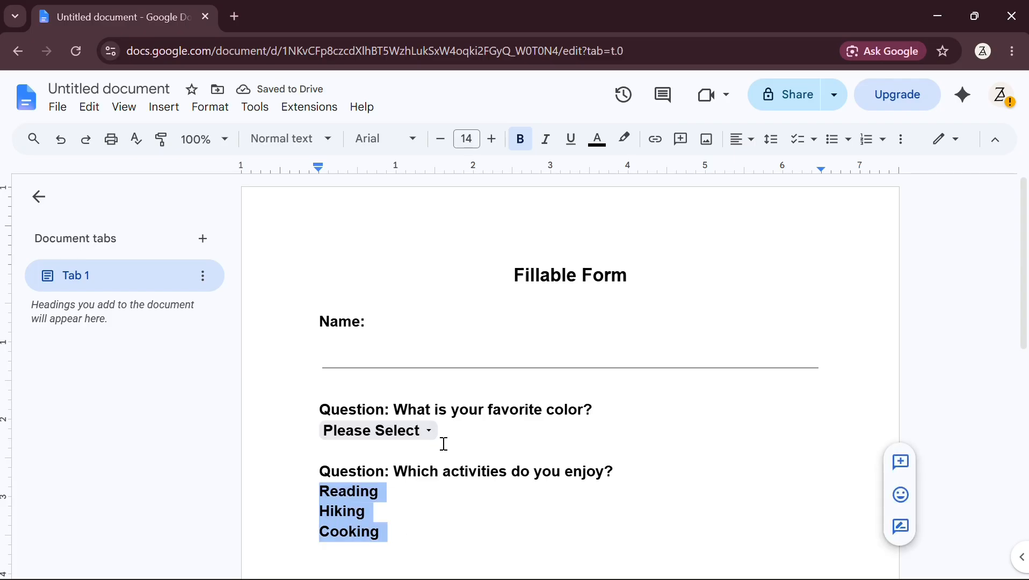
pyautogui.click(815, 141)
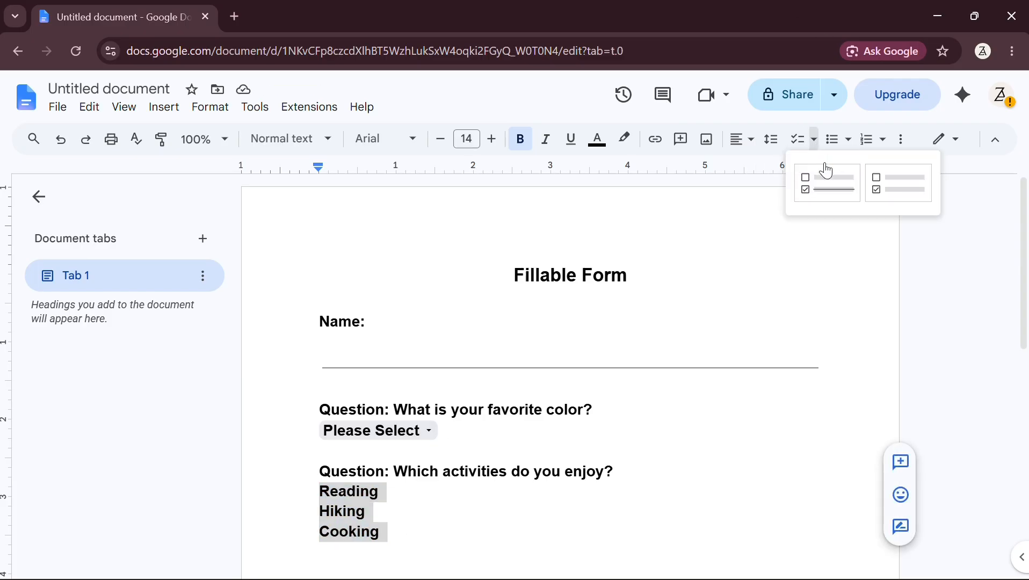
pyautogui.click(875, 190)
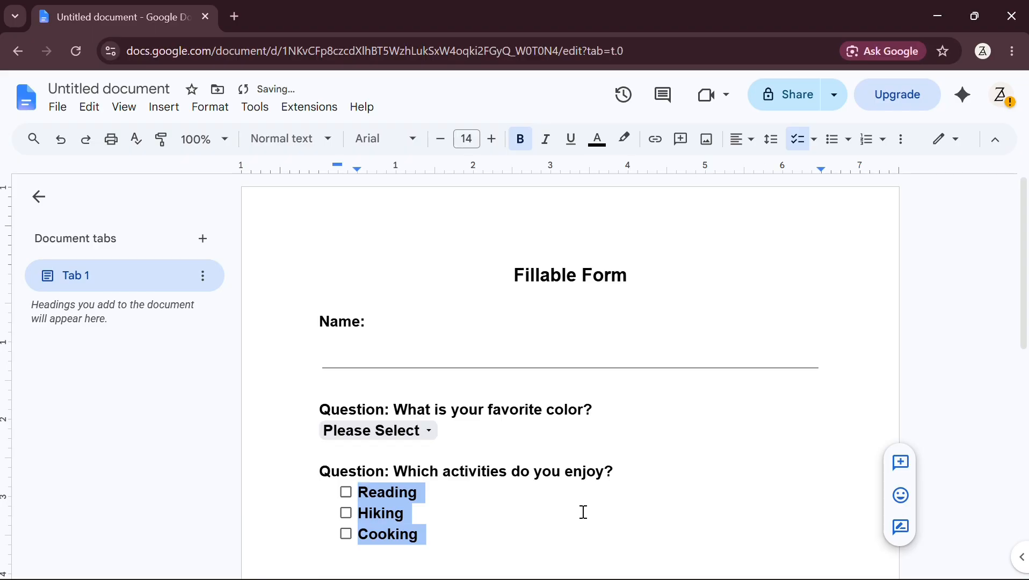
# - End the checklist after Cooking and add the label "Comments:" below a blank line, followed by a new line
pyautogui.click(503, 528)
pyautogui.press('Return')
pyautogui.press('Return')
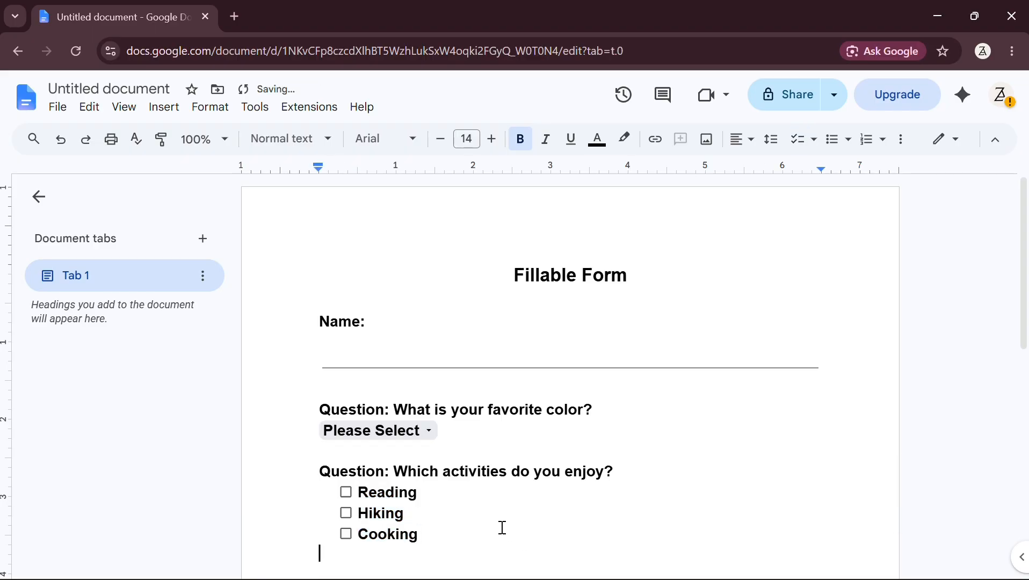
pyautogui.press('Return')
pyautogui.write('Coo')
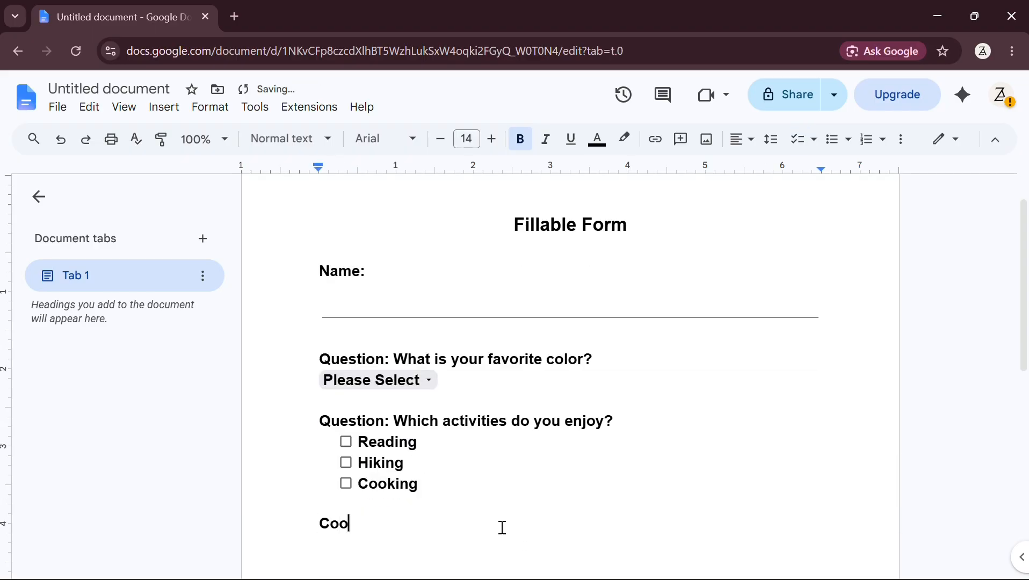
pyautogui.press('BackSpace')
pyautogui.write('mments:')
pyautogui.press('Return')
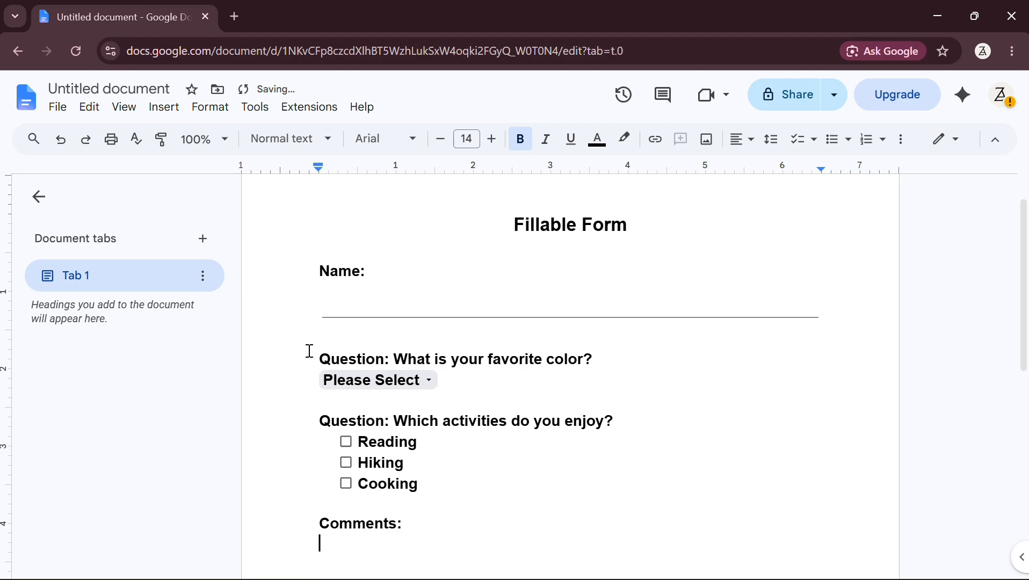
# - Insert a 1 x 1 table below the "Comments:" label as a comment box
pyautogui.click(168, 111)
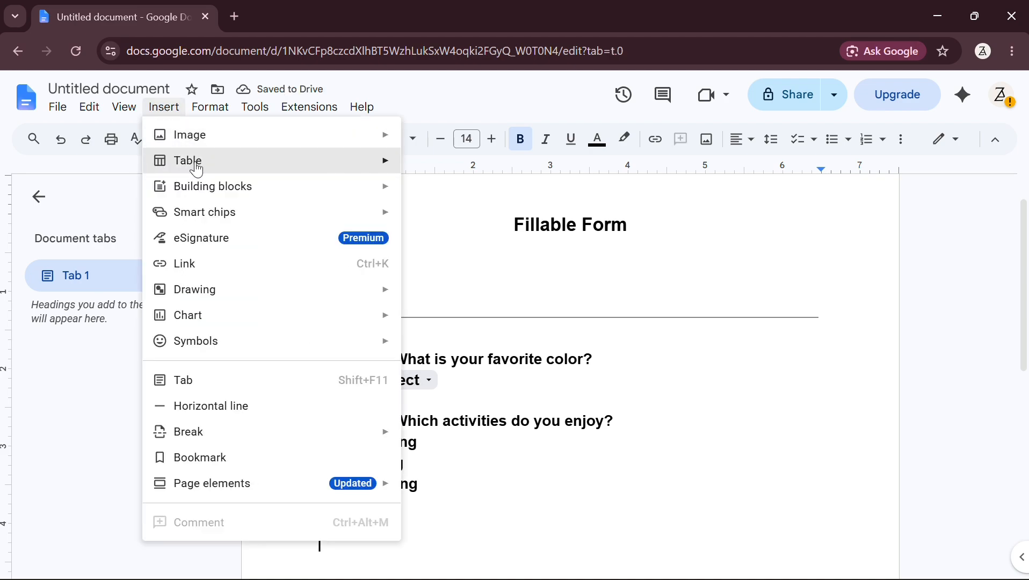
pyautogui.moveTo(347, 160)
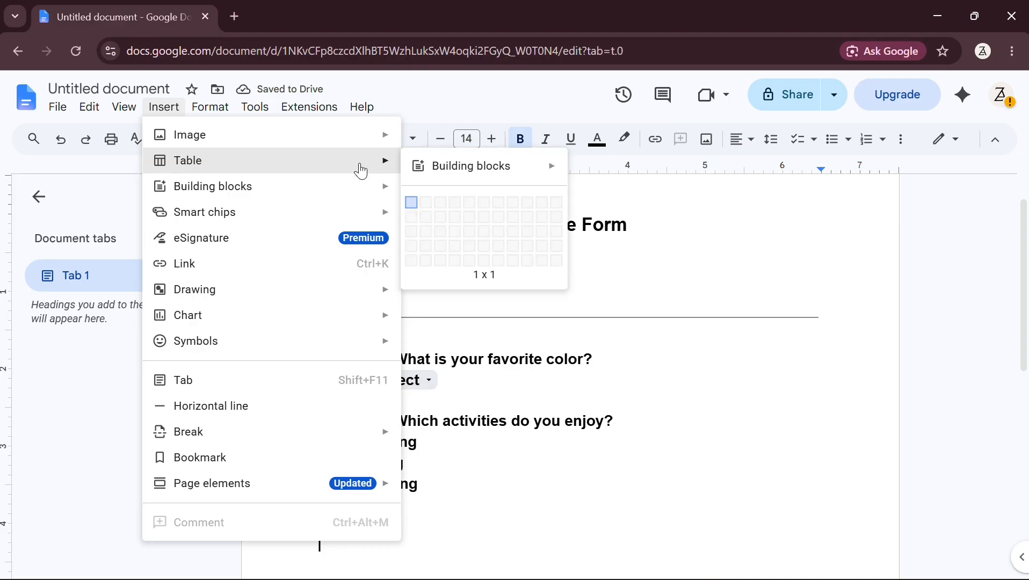
pyautogui.click(410, 203)
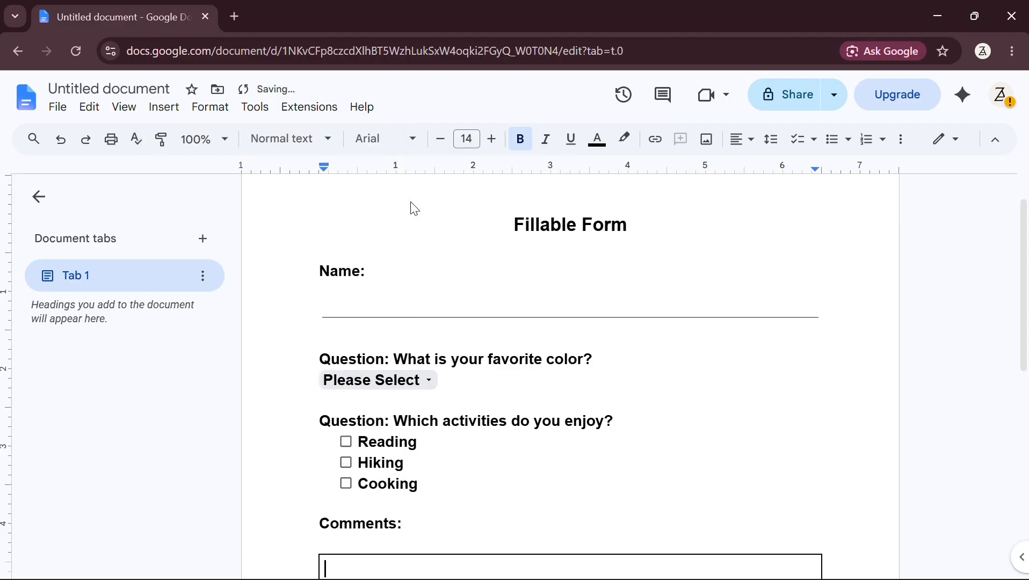
# - Enlarge the comment box by moving its lower border down until it is about 2.6 inches tall
pyautogui.moveTo(1025, 272); pyautogui.dragTo(1024, 339)
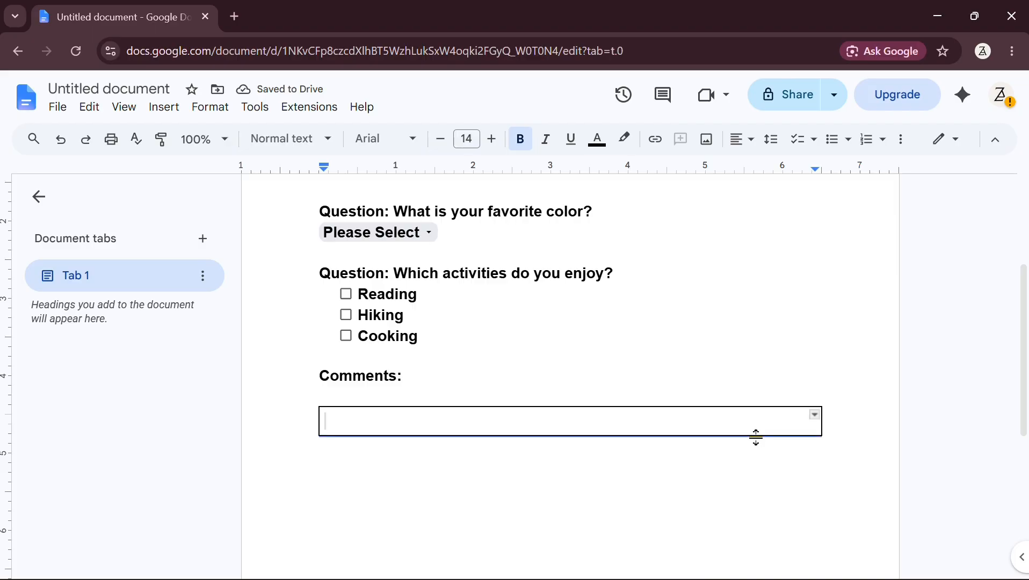
pyautogui.moveTo(757, 437); pyautogui.dragTo(768, 568)
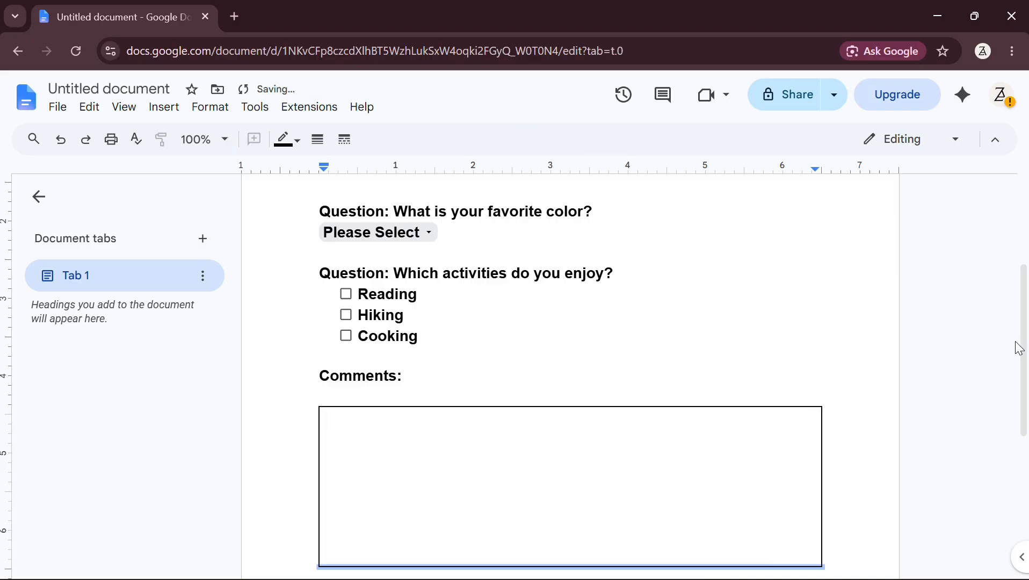
pyautogui.moveTo(1023, 349); pyautogui.dragTo(1023, 368)
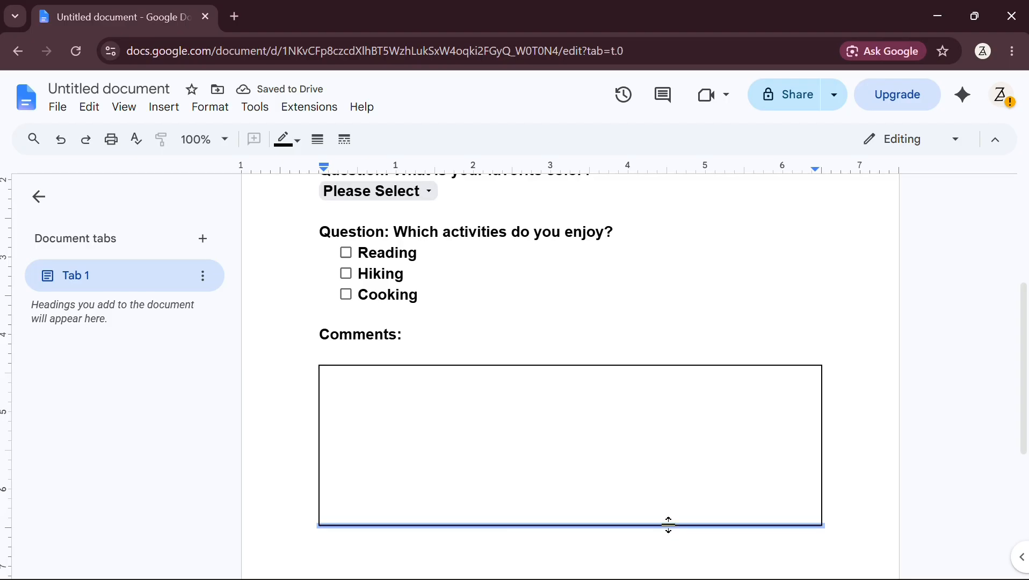
pyautogui.moveTo(669, 525); pyautogui.dragTo(673, 569)
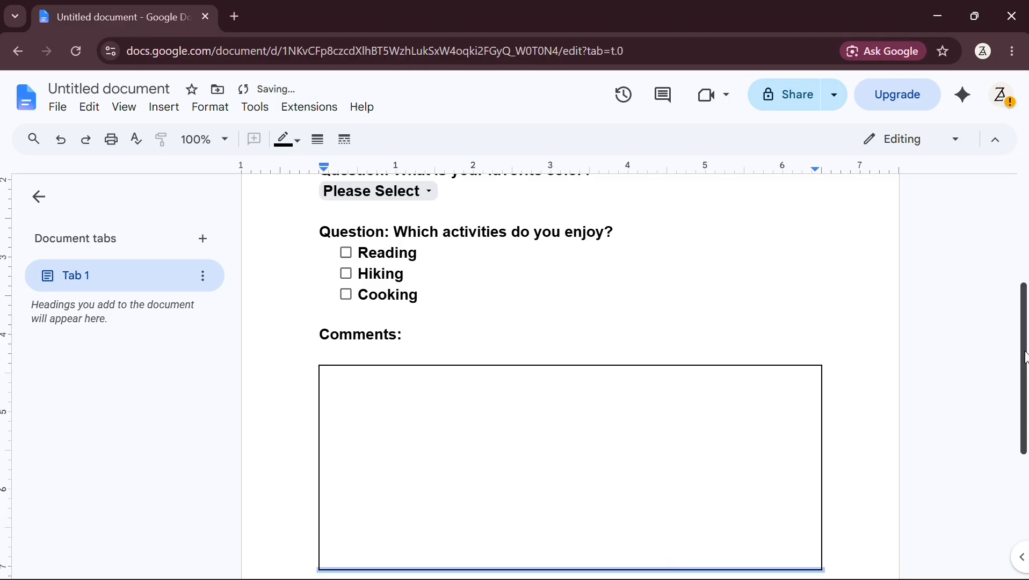
# - Set the document zoom to 50% and review the whole form from its title to the comment box
pyautogui.moveTo(1026, 357); pyautogui.dragTo(1022, 282)
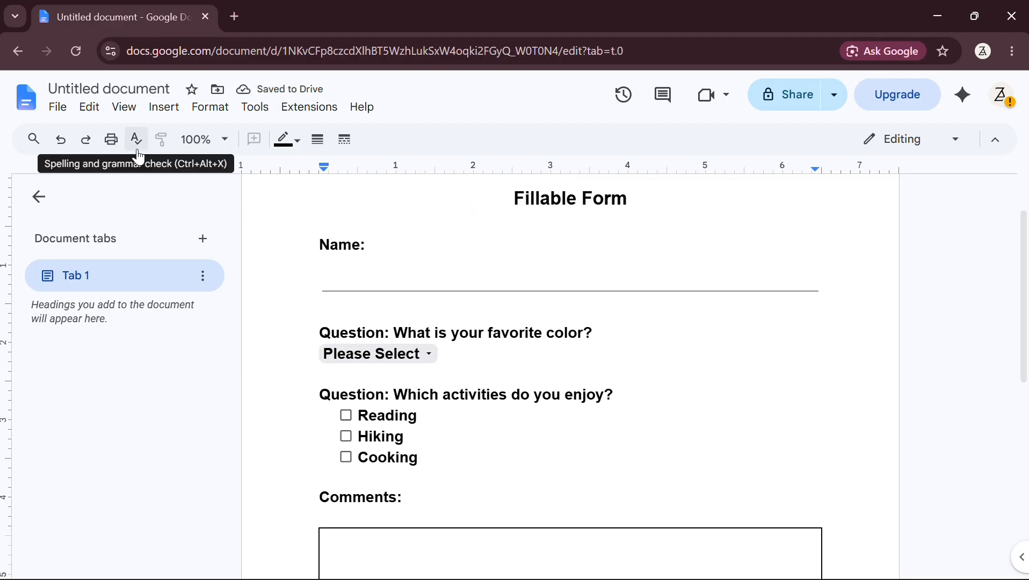
pyautogui.click(188, 149)
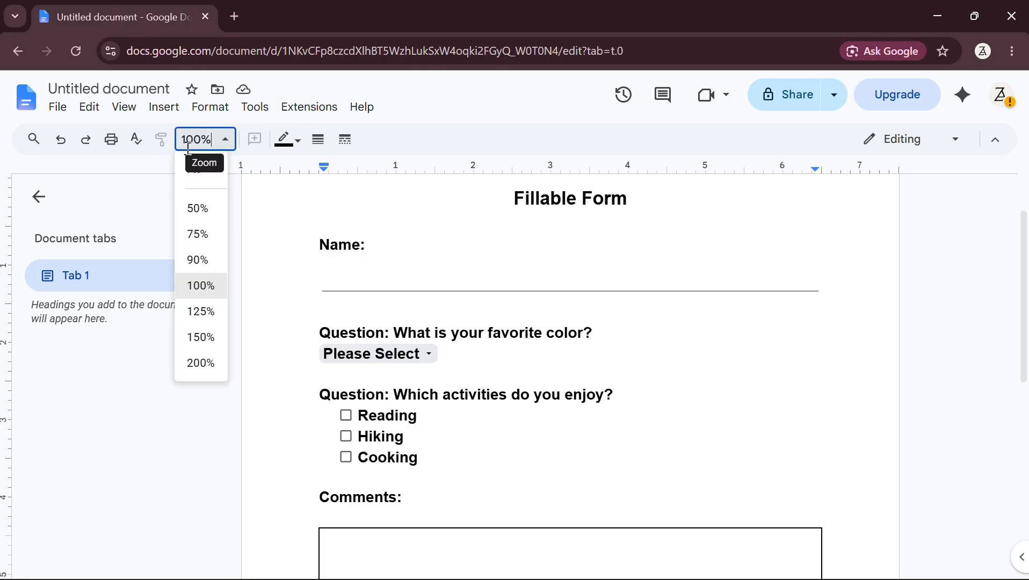
pyautogui.click(197, 211)
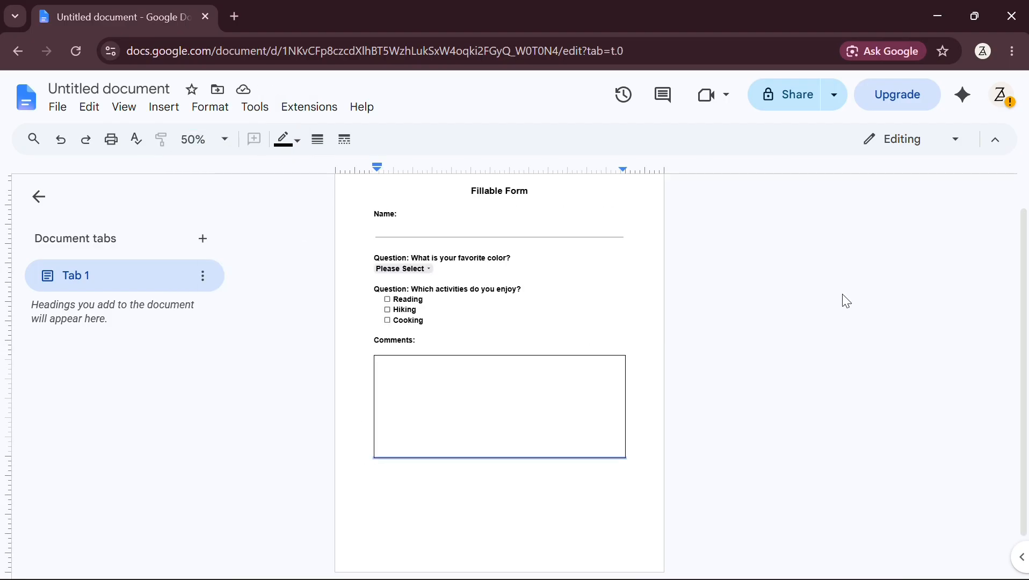
pyautogui.scroll(1, 1020, 310)
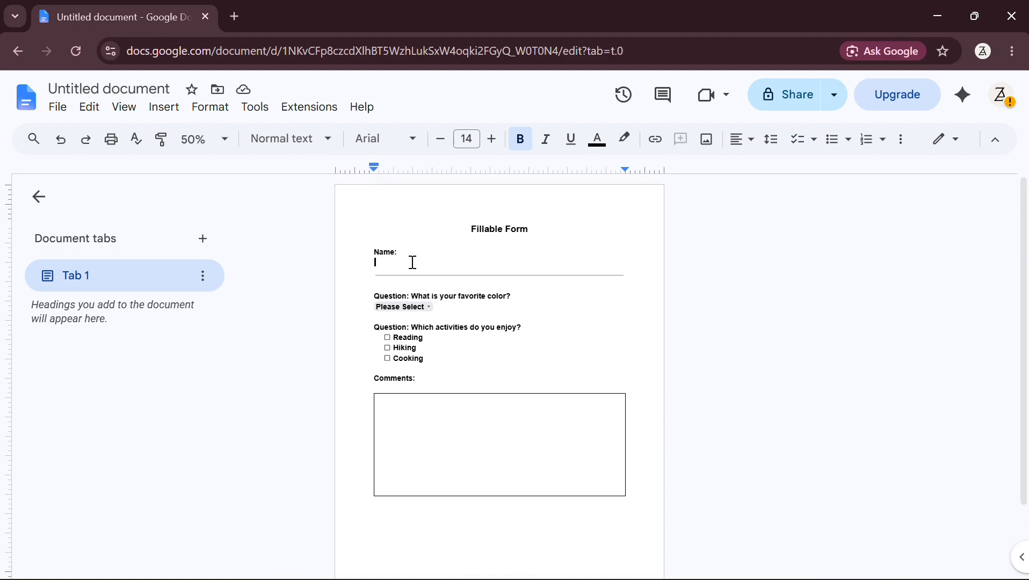
# - Test the form by opening the color dropdown without changing its choice, and ticking and clearing the Reading and Hiking checkboxes
pyautogui.click(414, 311)
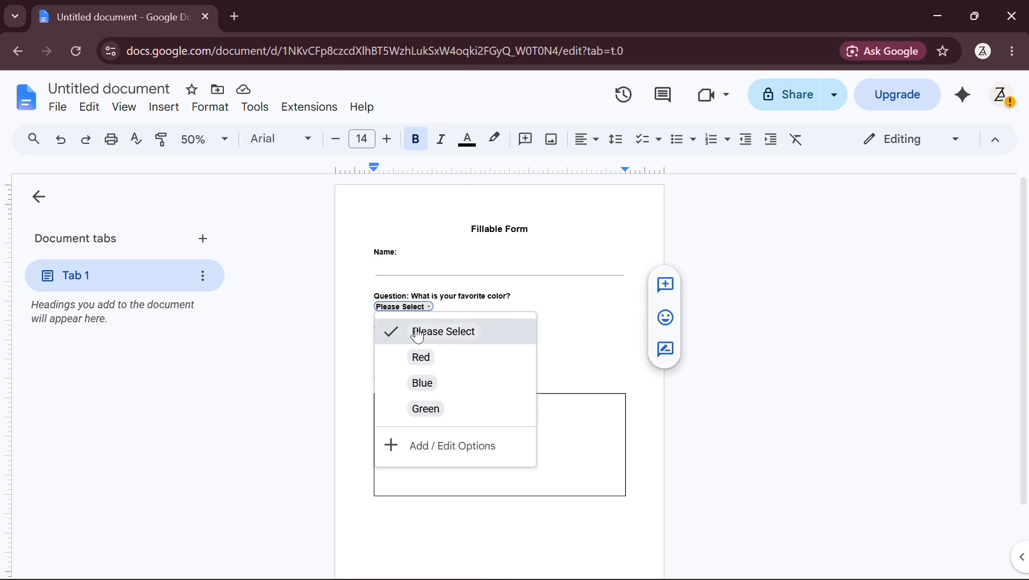
pyautogui.click(424, 307)
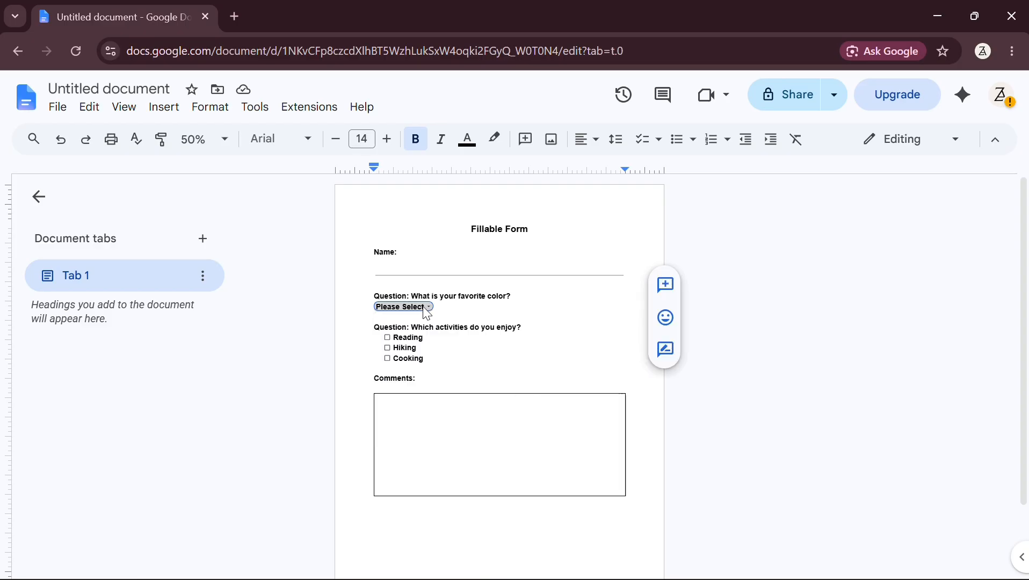
pyautogui.click(387, 339)
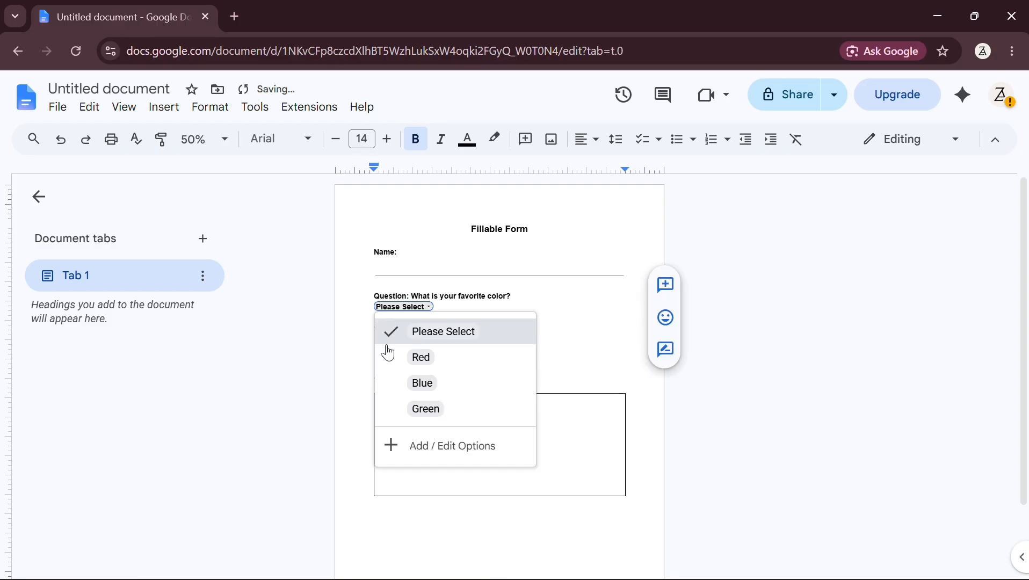
pyautogui.click(343, 339)
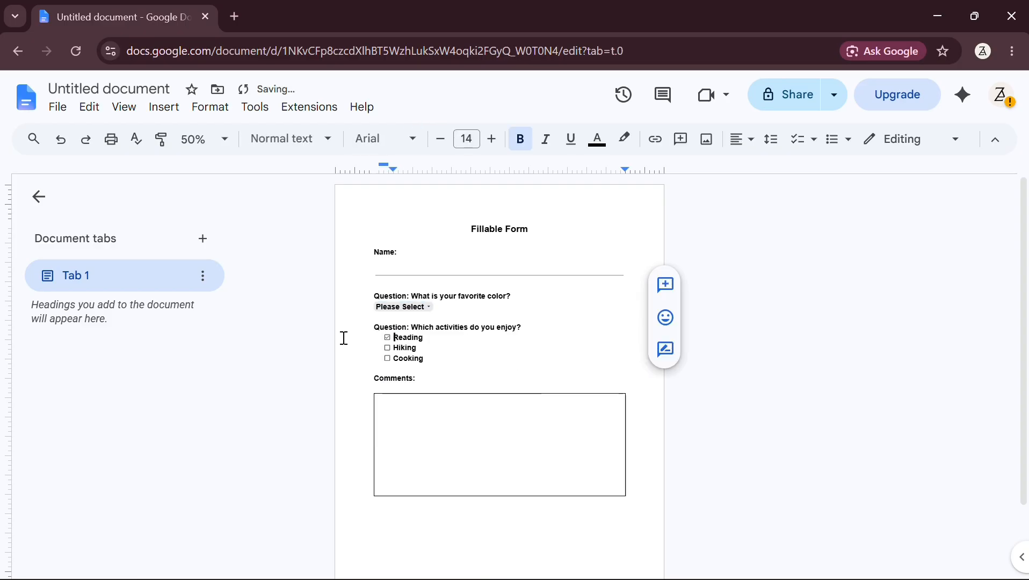
pyautogui.click(387, 349)
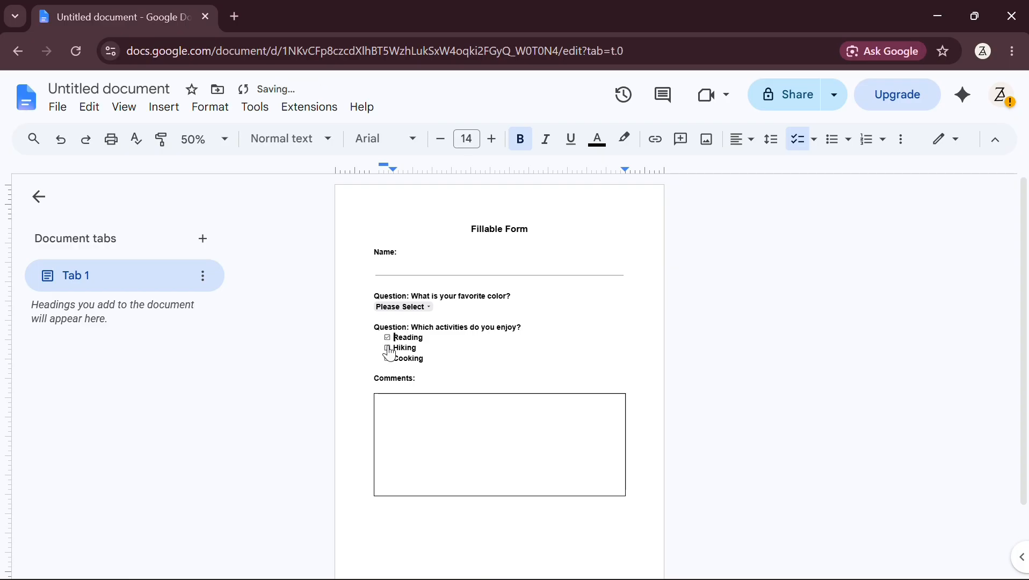
pyautogui.click(387, 349)
pyautogui.click(387, 338)
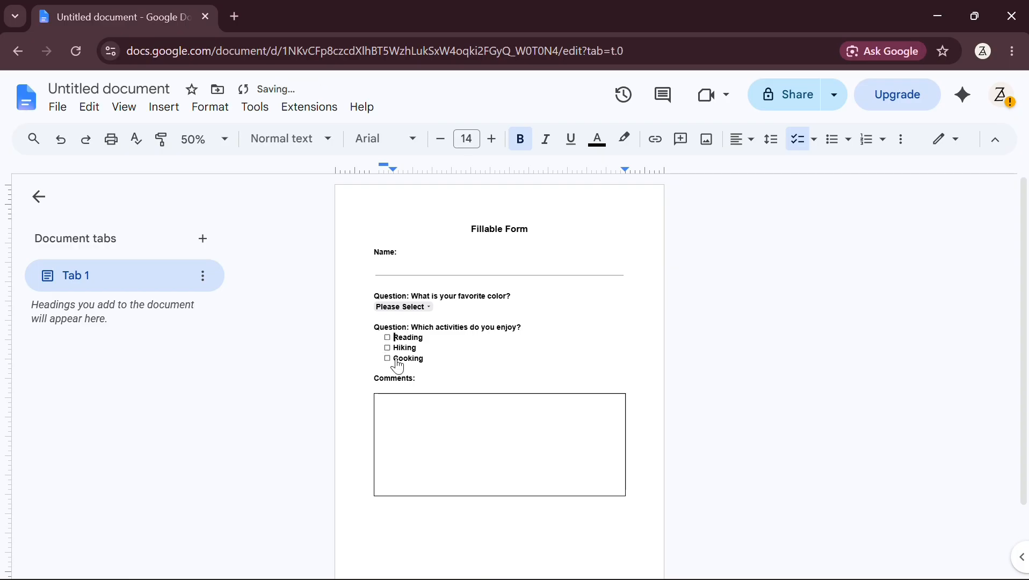